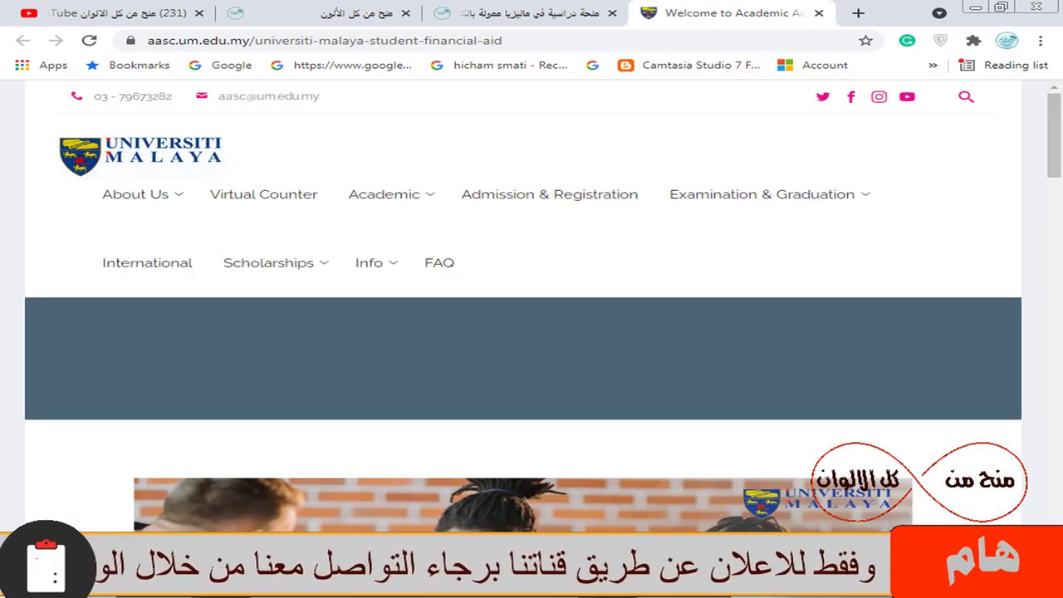
scroll(1062, 195, "down", 5)
scroll(1062, 196, "down", 2)
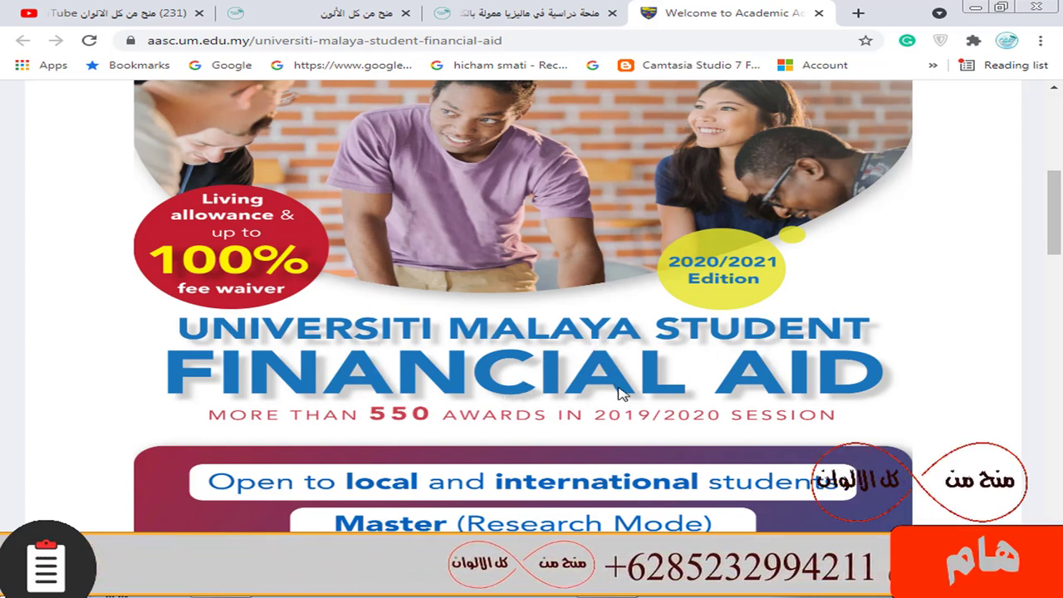
scroll(531, 318, "down", 1)
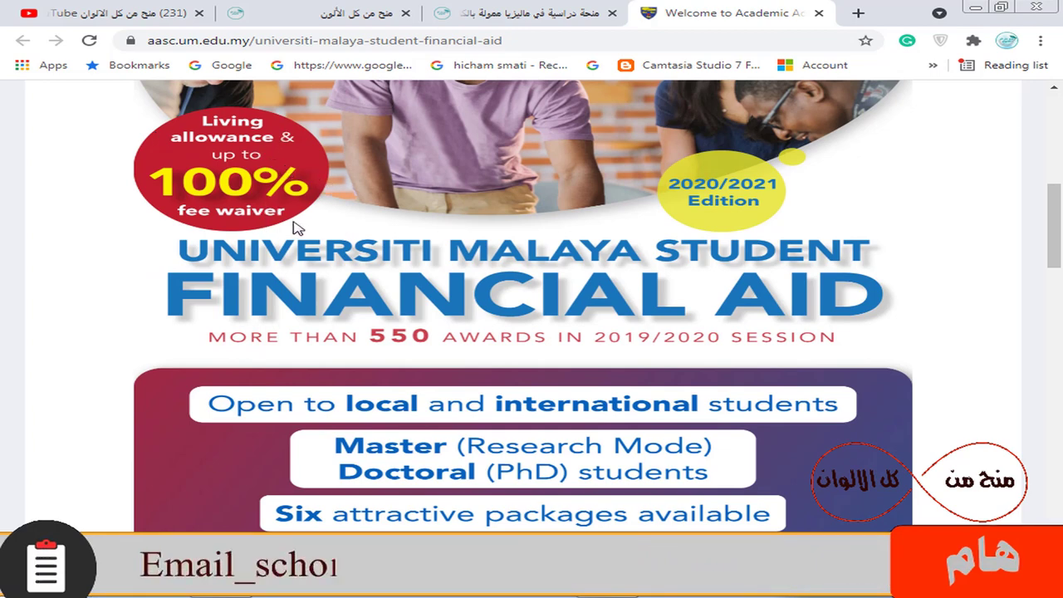
scroll(510, 285, "down", 4)
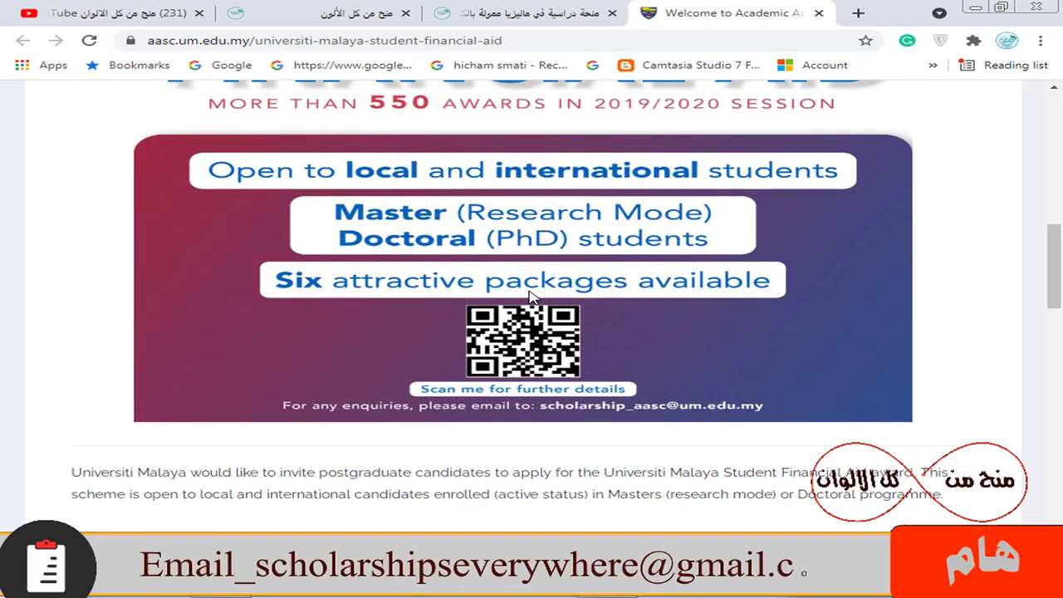
scroll(543, 275, "down", 4)
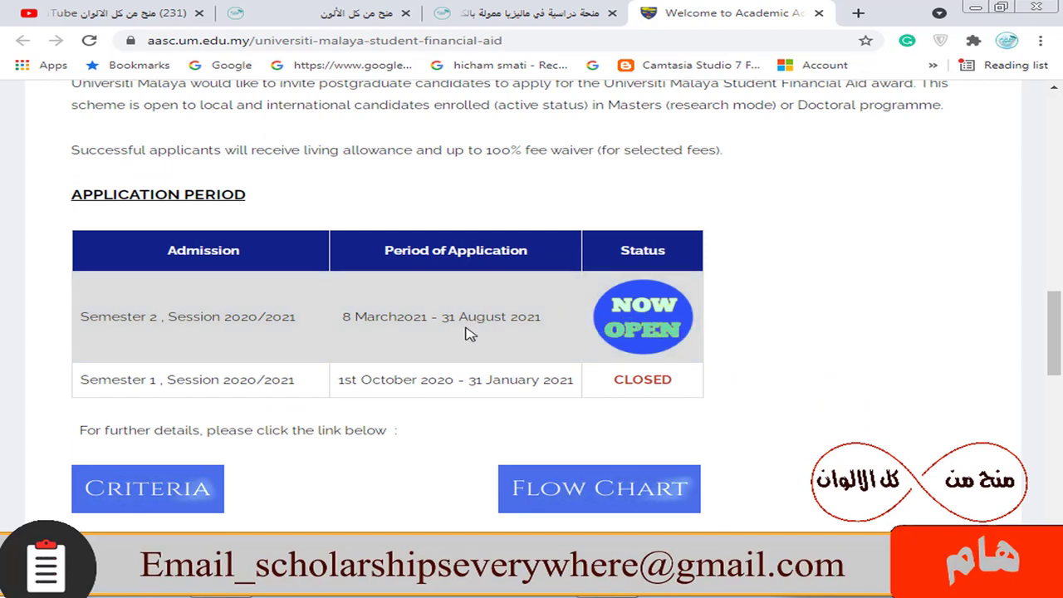
scroll(572, 316, "down", 3)
scroll(795, 294, "up", 10)
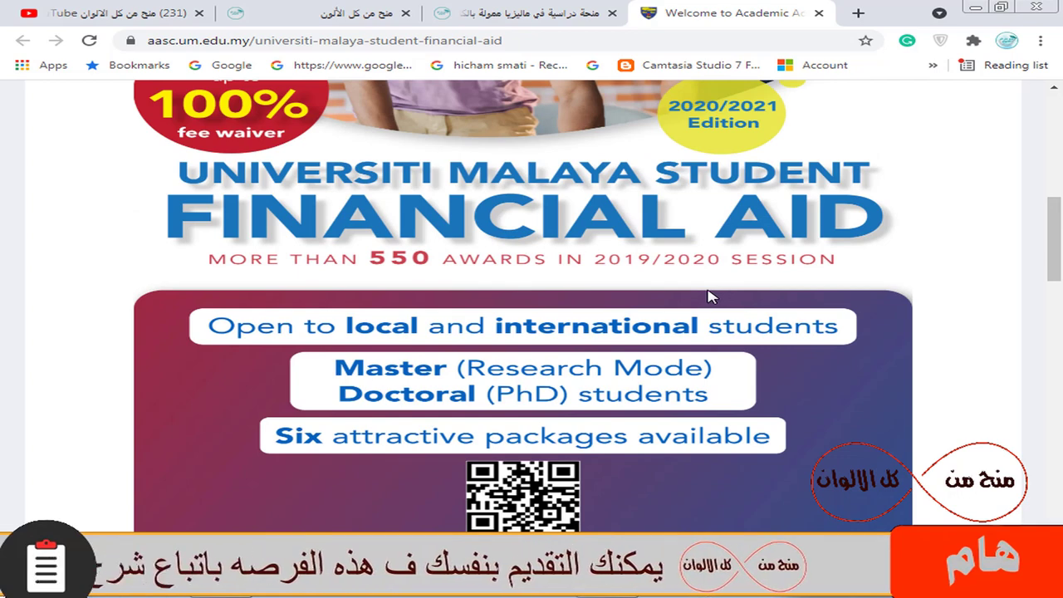
scroll(744, 279, "up", 5)
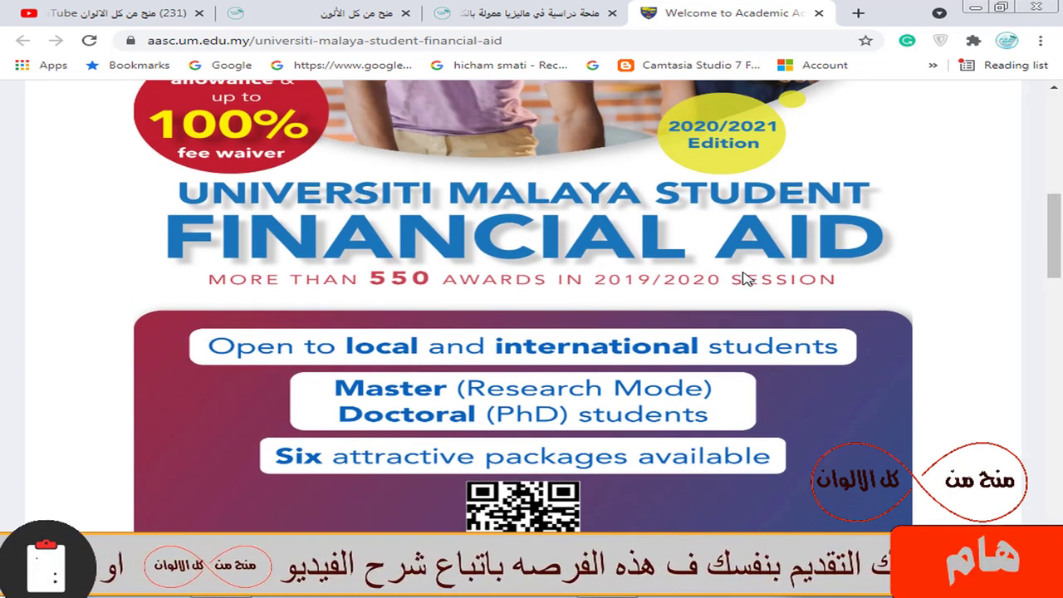
Step: Close the financial aid page and open the article's 'قدم الان' link in a new MAYA tab
left_click(820, 14)
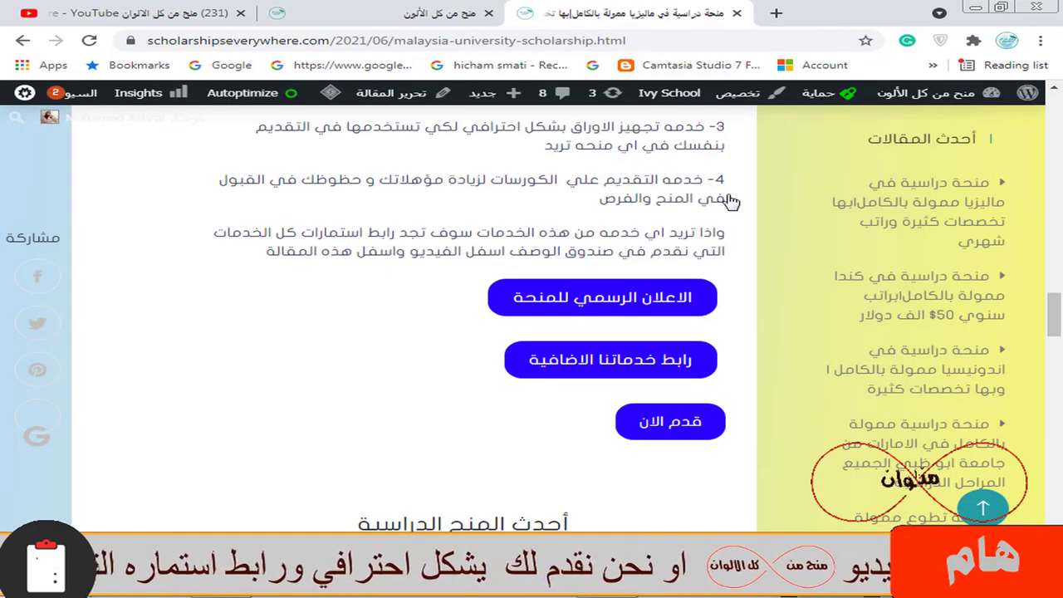
scroll(694, 354, "down", 1)
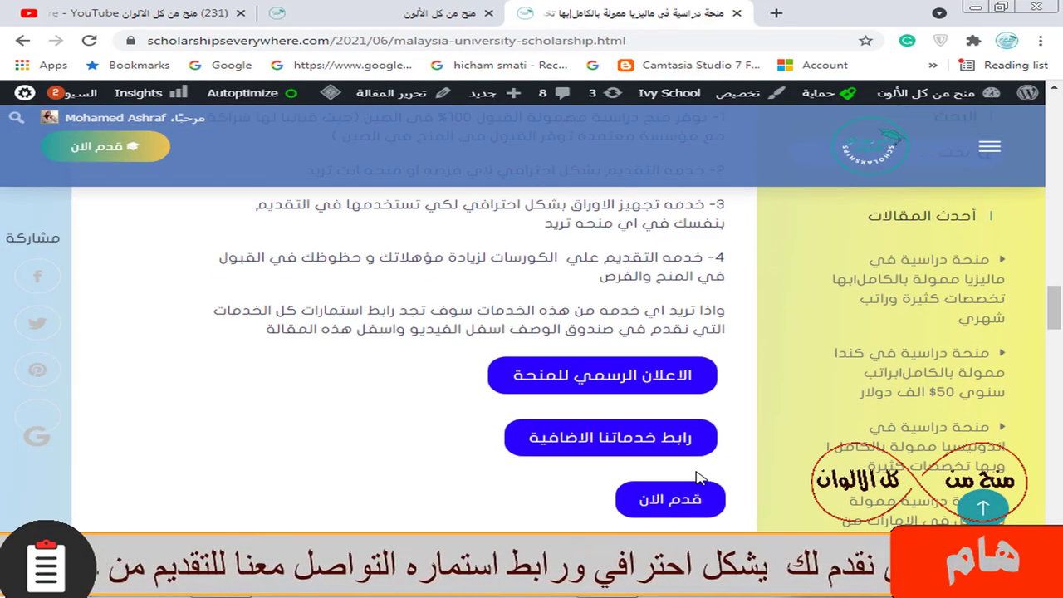
right_click(668, 348)
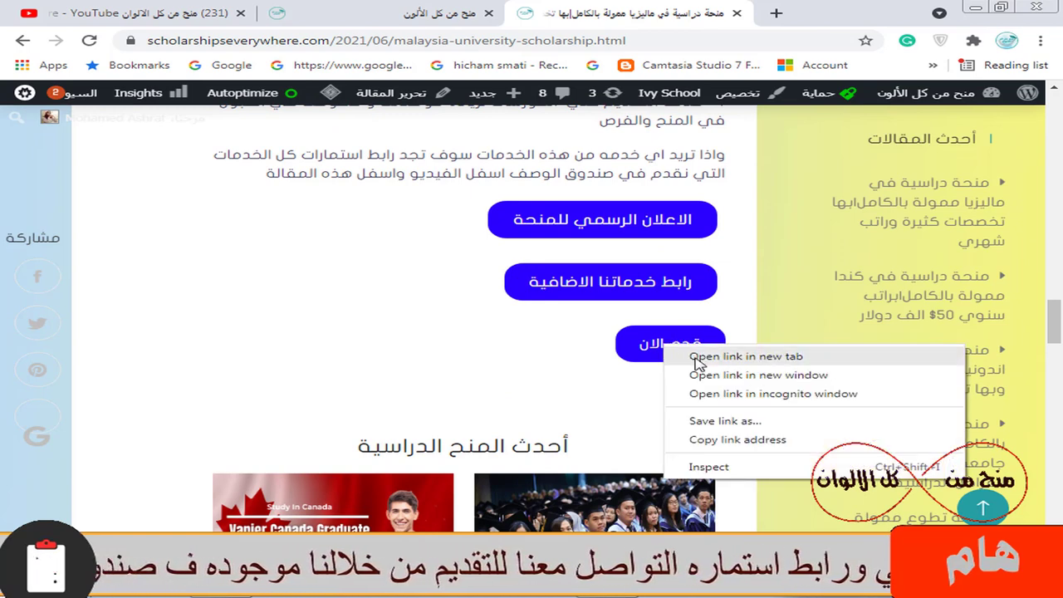
left_click(694, 357)
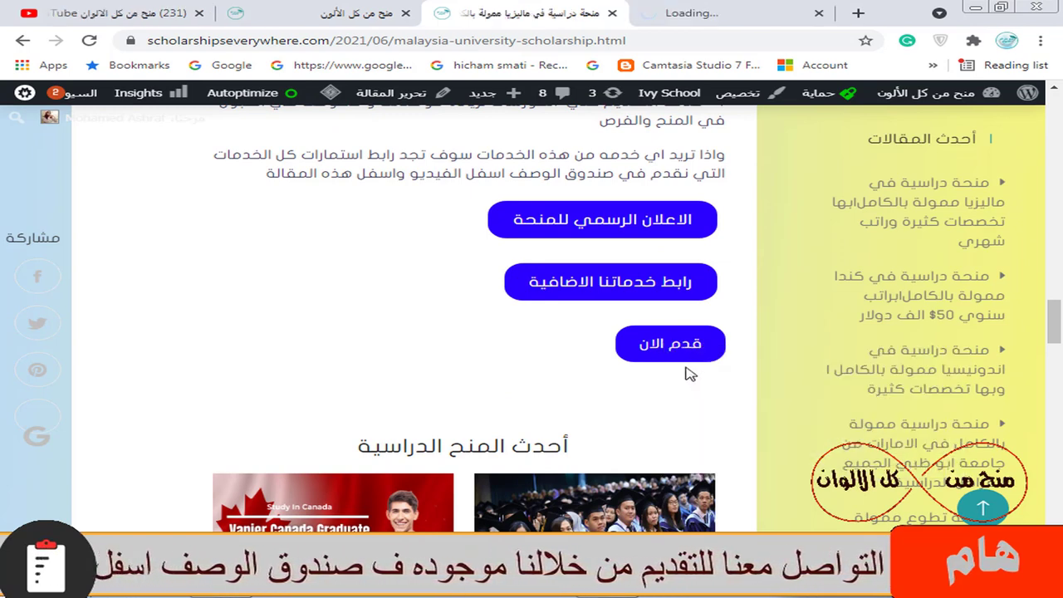
left_click(683, 8)
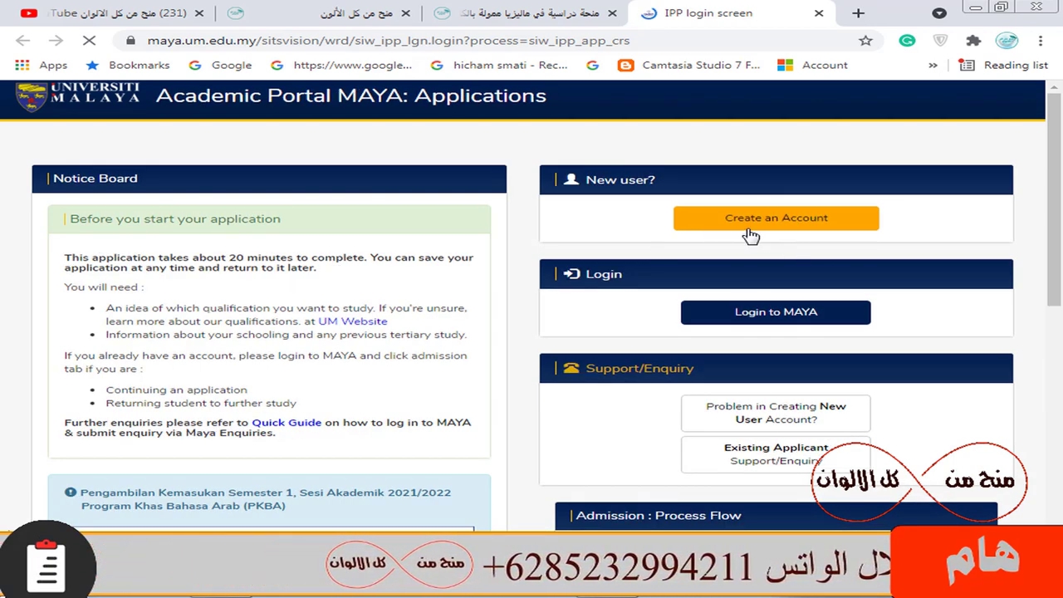
left_click(810, 220)
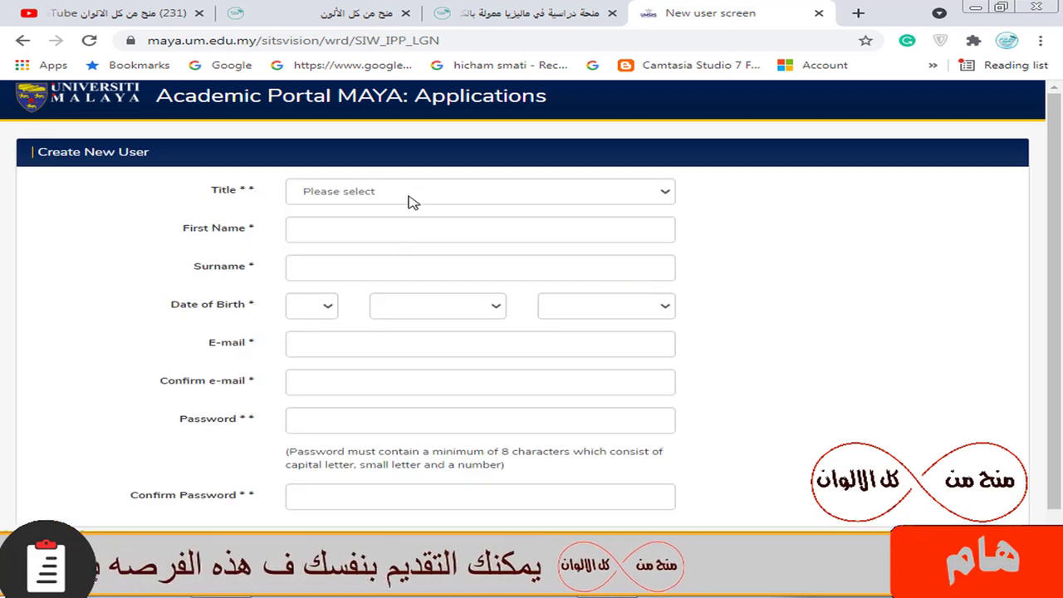
left_click(359, 202)
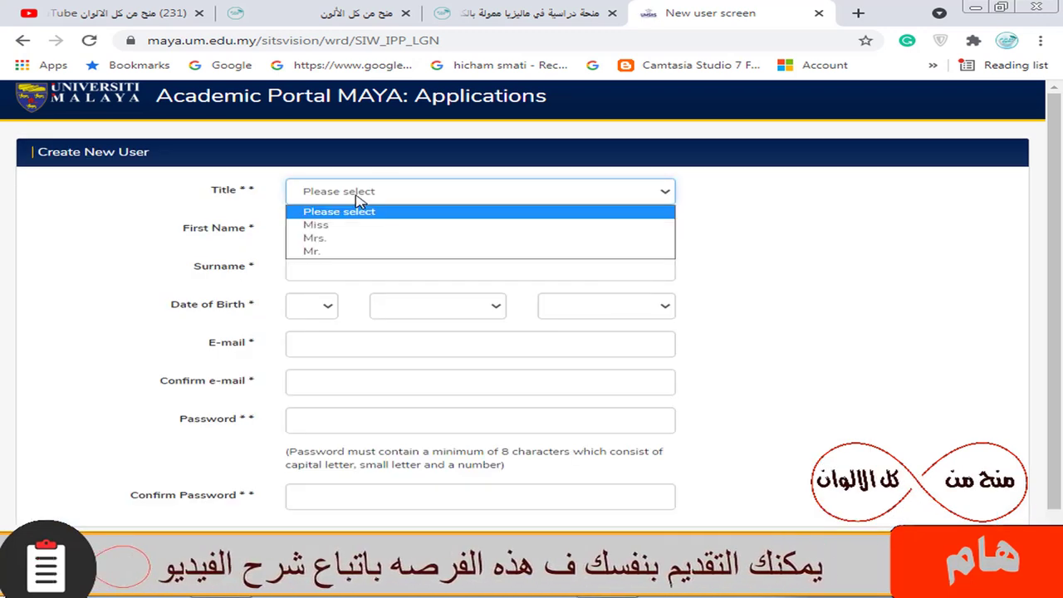
left_click(324, 251)
left_click(300, 230)
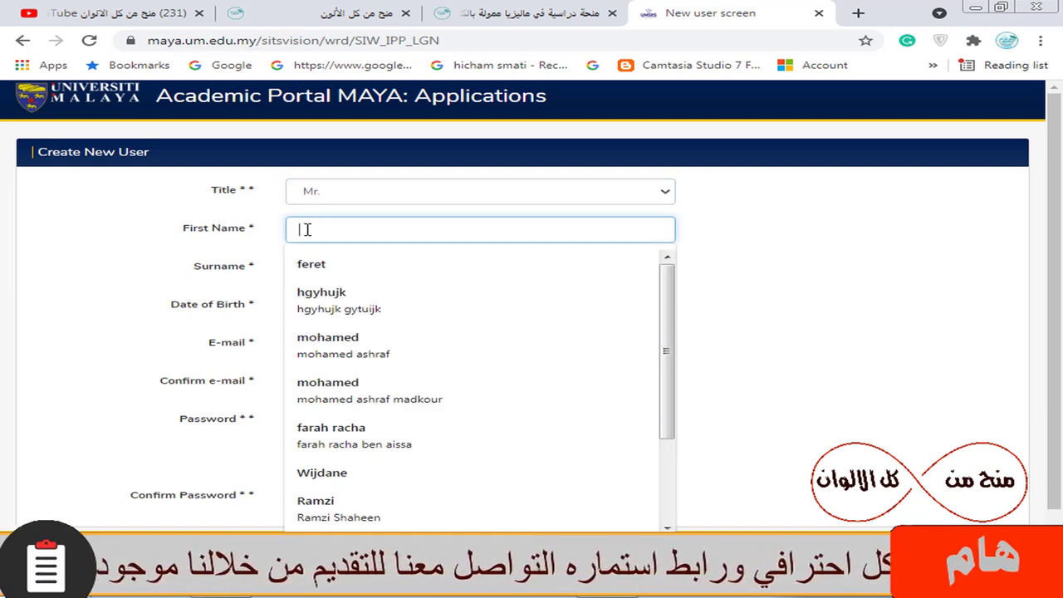
type("gfh")
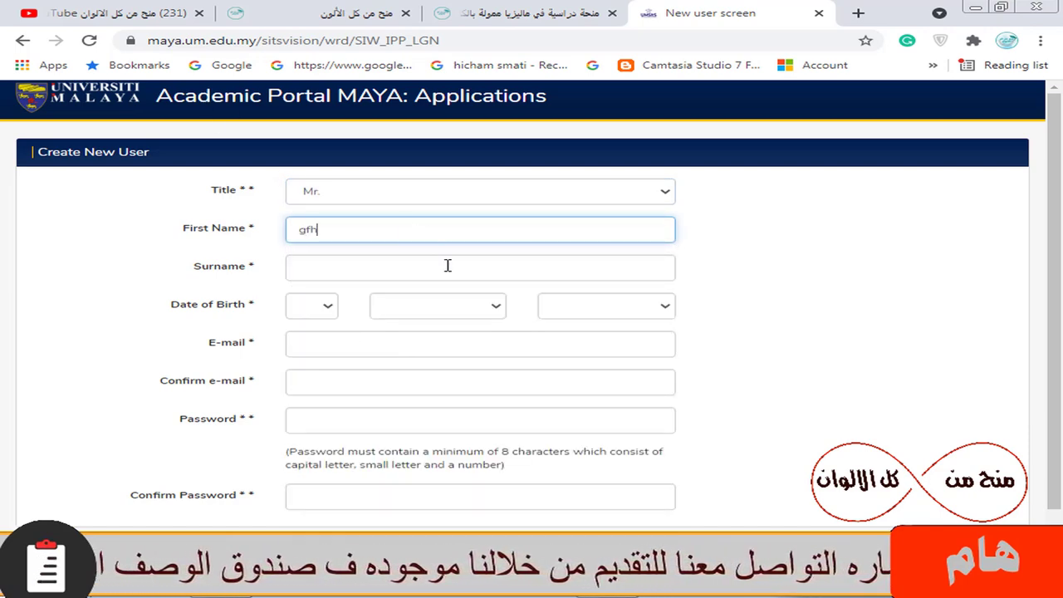
left_click(374, 271)
type("sfdf")
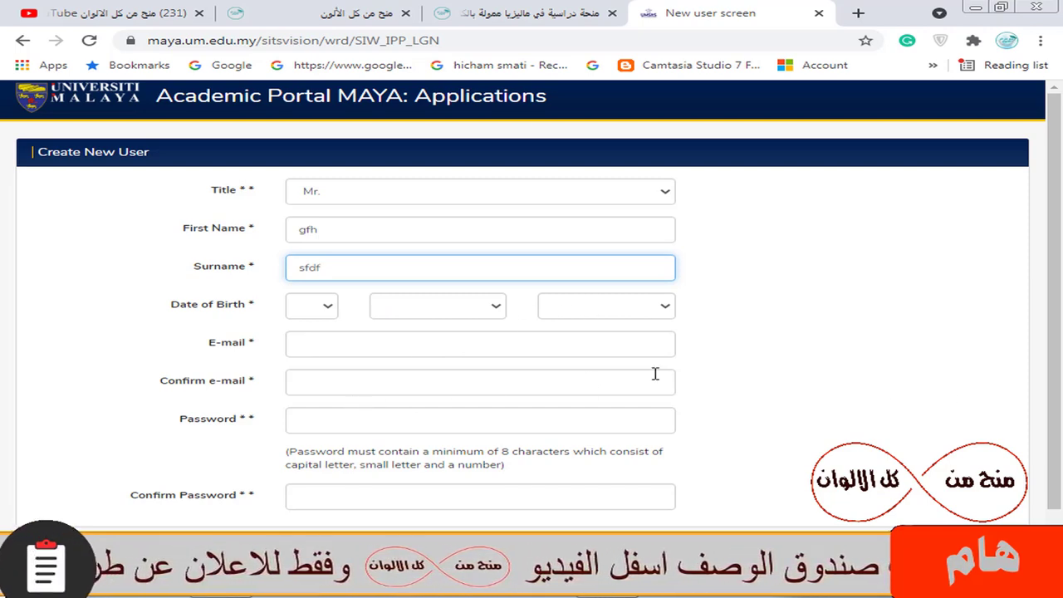
scroll(482, 442, "down", 1)
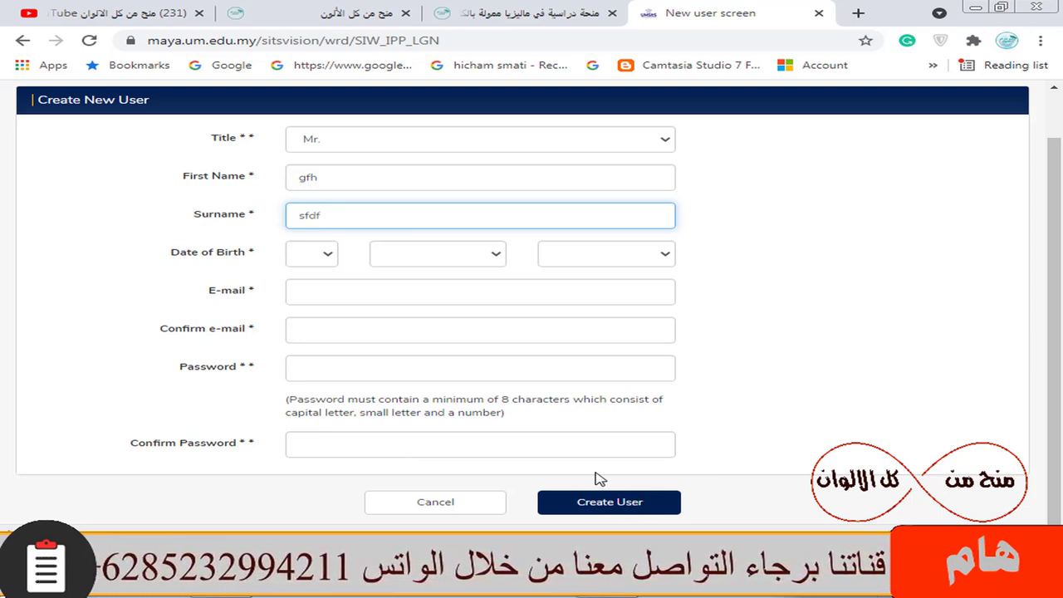
left_click(22, 40)
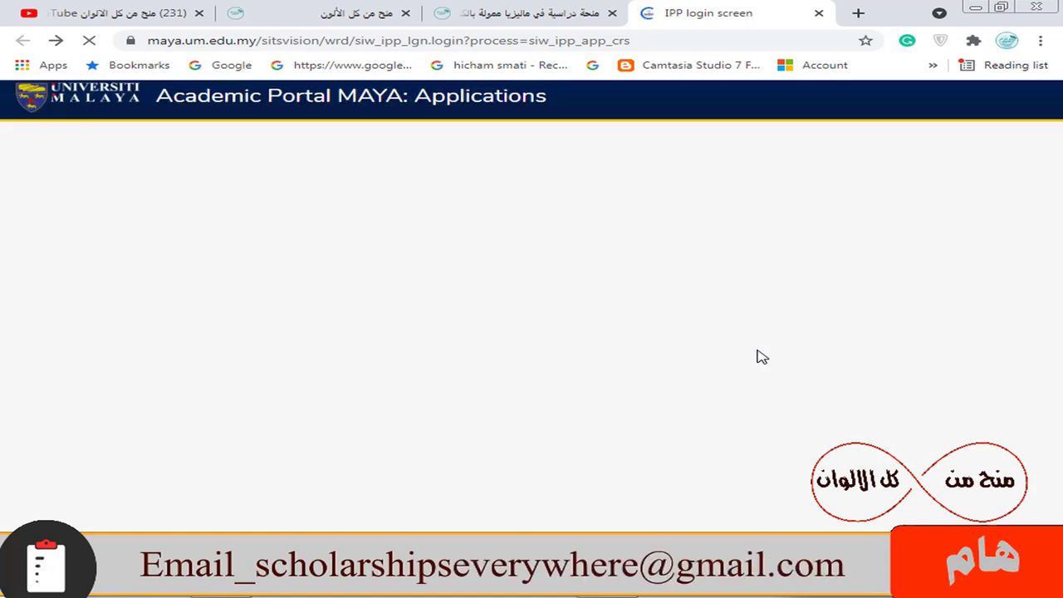
Step: Sign in to MAYA with the applicant's e-mail username and password
left_click(757, 320)
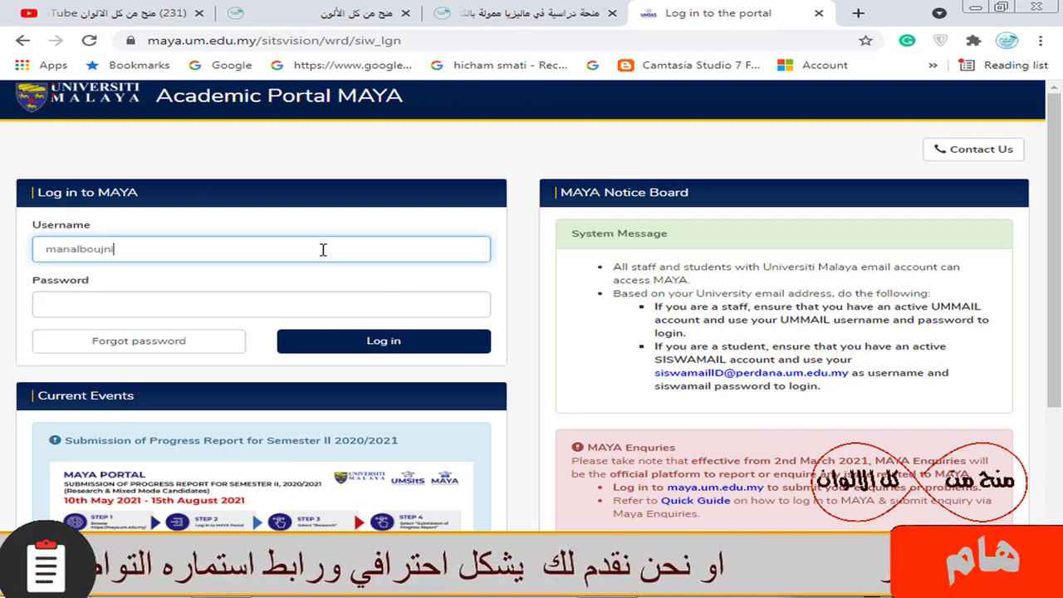
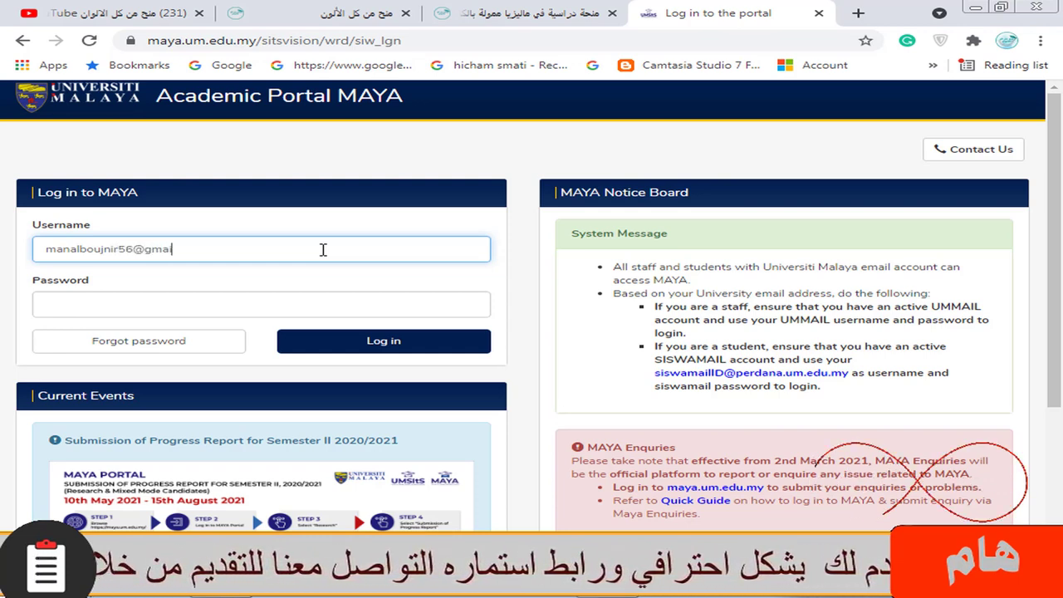
left_click(161, 311)
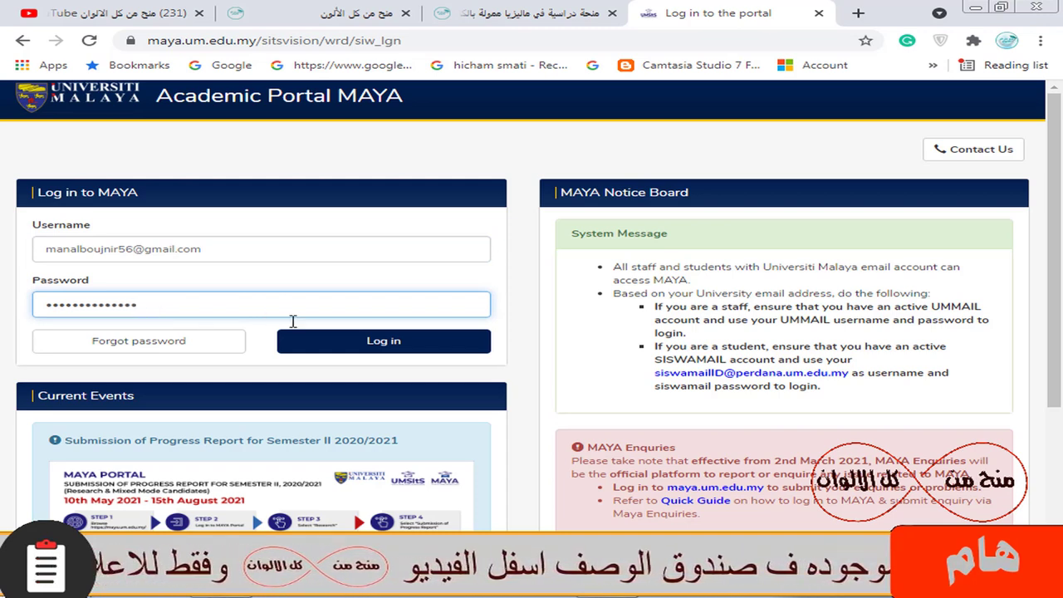
left_click(375, 346)
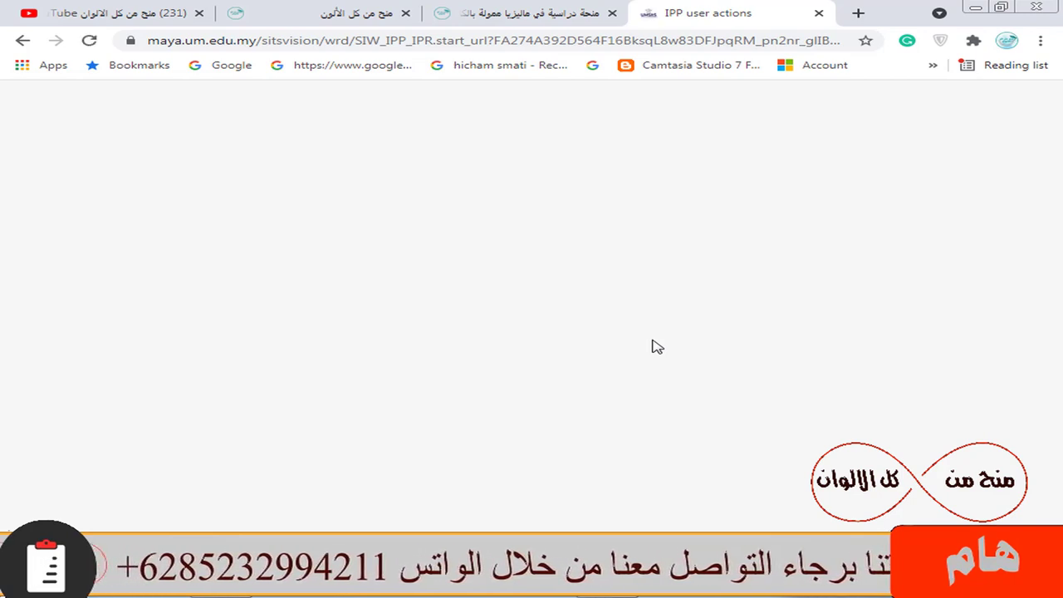
Step: Edit the Master of Medical Science application and review its pre-filled Personal Details form
scroll(674, 339, "down", 2)
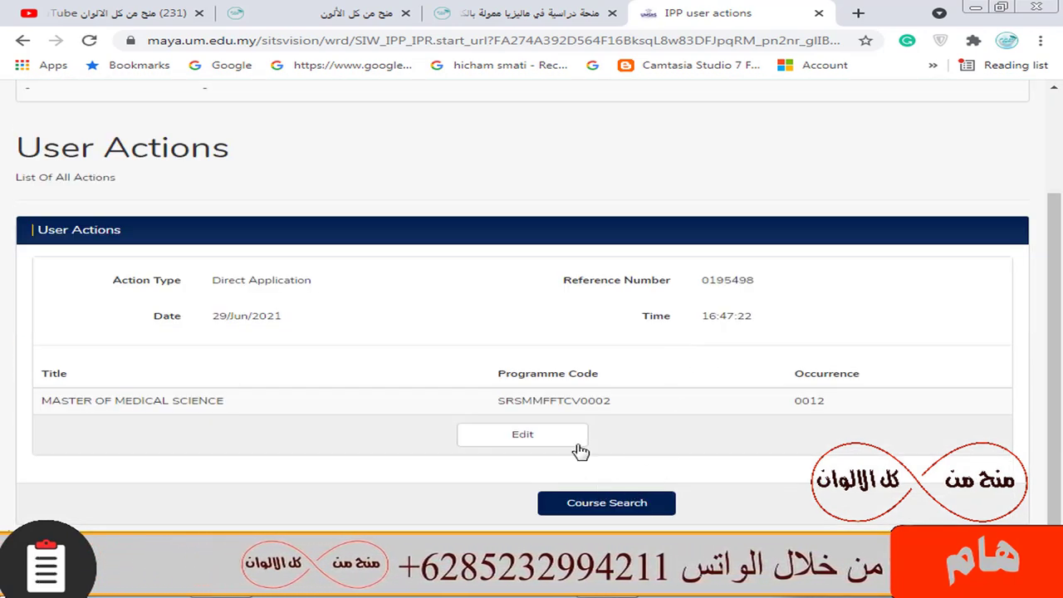
left_click(540, 441)
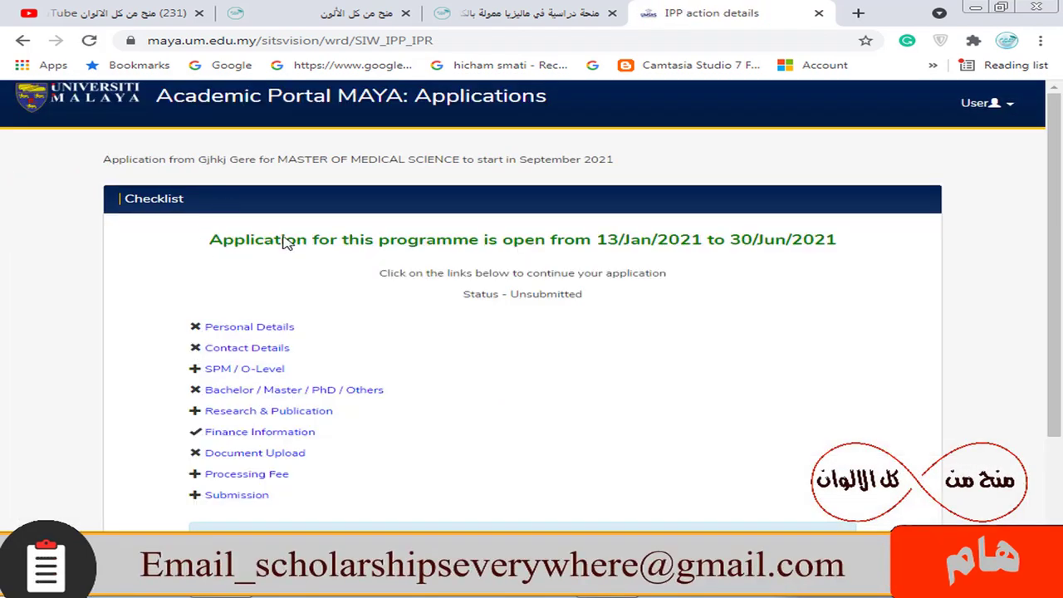
left_click(278, 330)
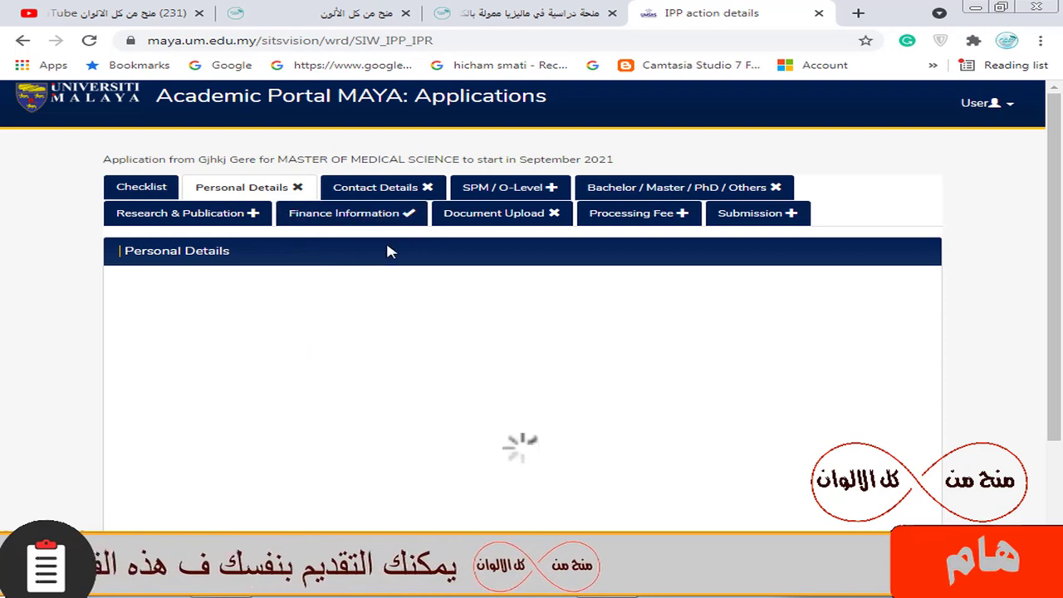
scroll(483, 379, "down", 2)
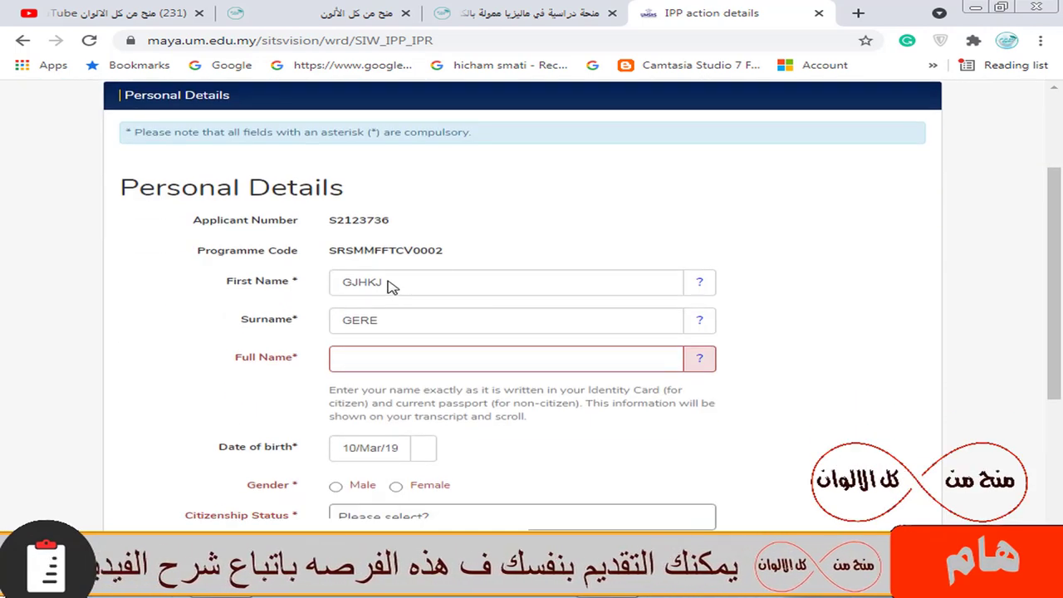
scroll(489, 305, "down", 1)
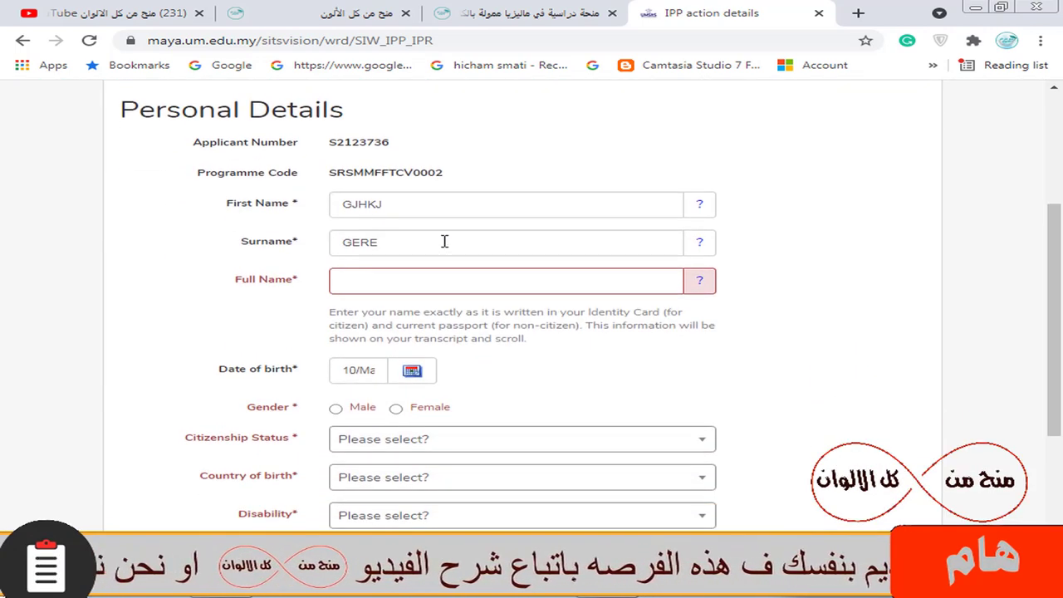
scroll(429, 336, "down", 2)
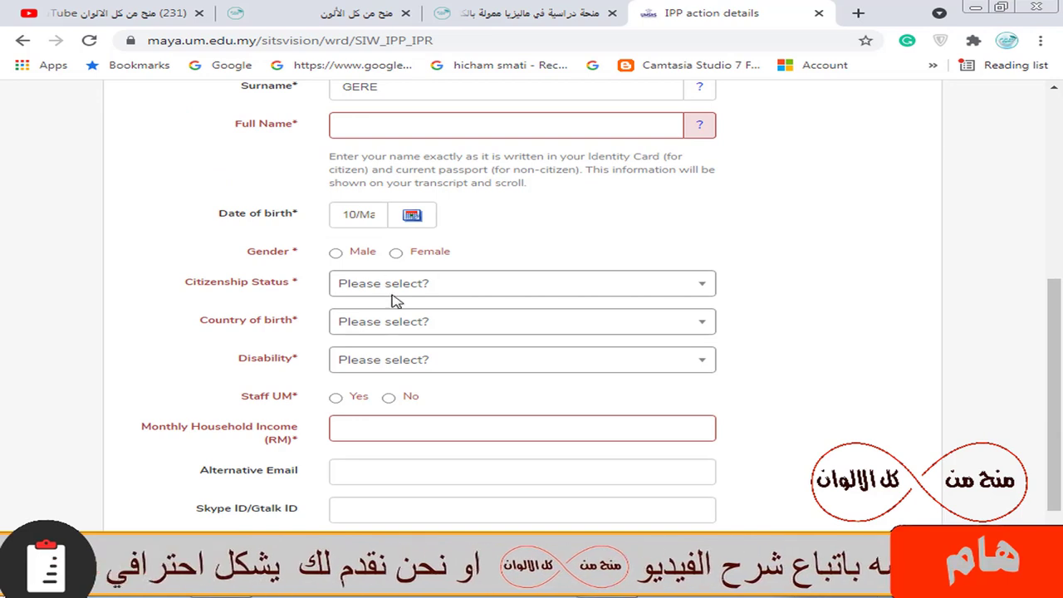
scroll(491, 325, "down", 1)
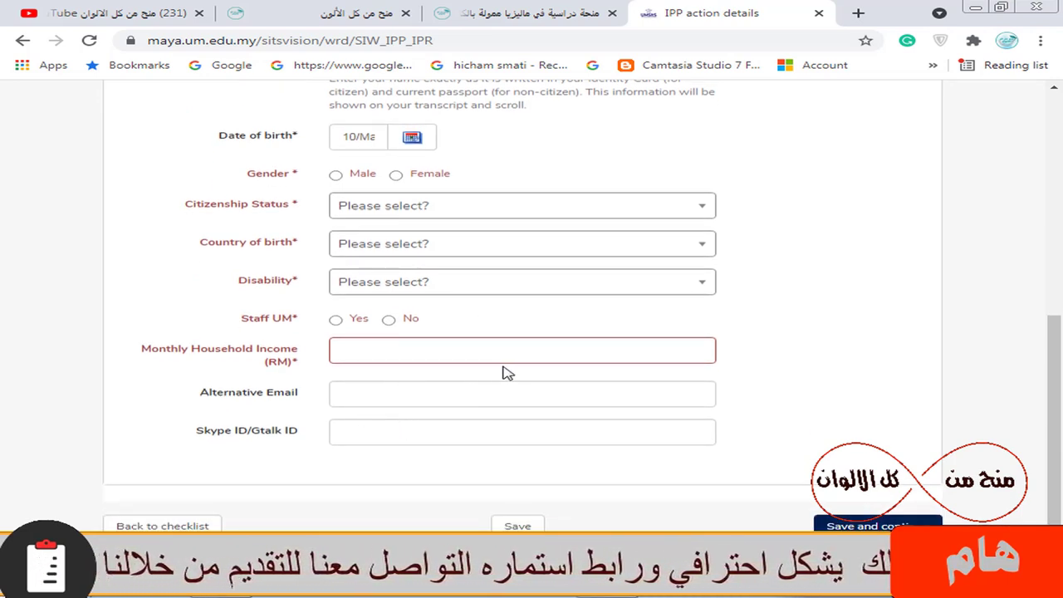
scroll(478, 382, "up", 5)
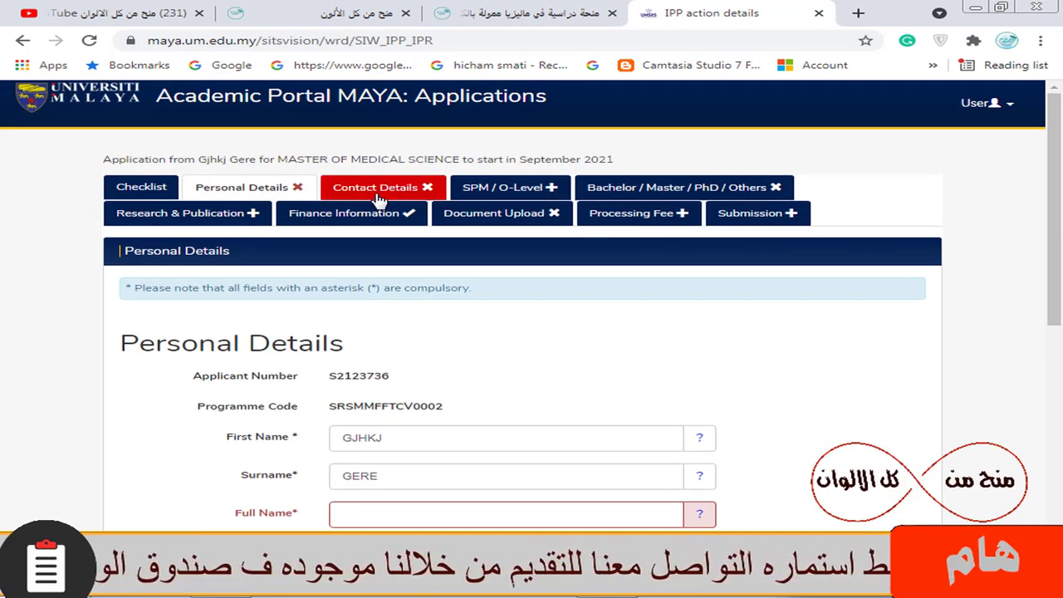
Step: Review the empty Contact Details form (country, address, postcode, city, mobile), then go to SPM / O-Level
left_click(387, 191)
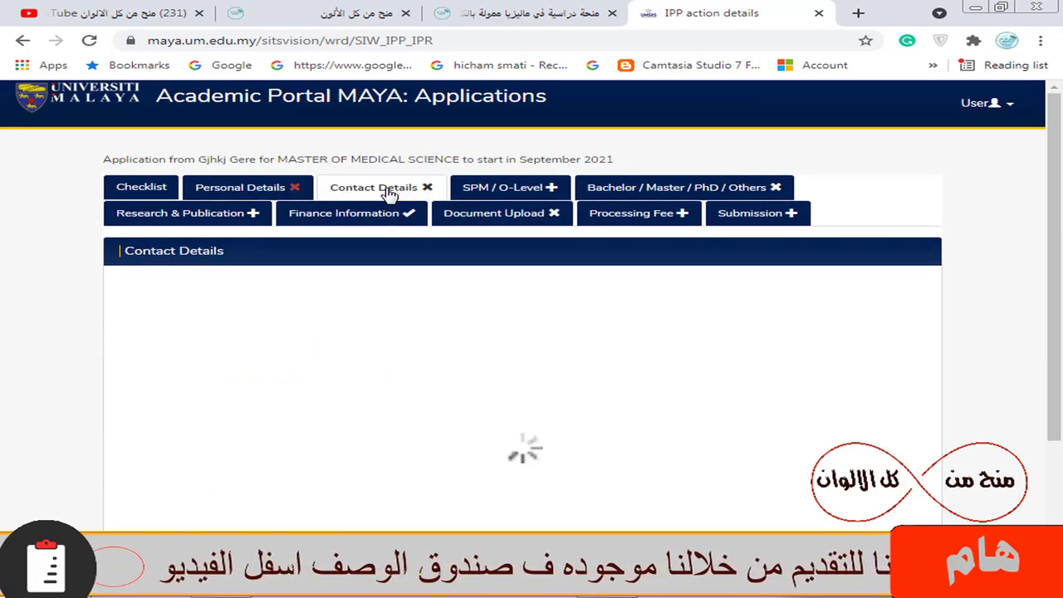
scroll(507, 311, "down", 1)
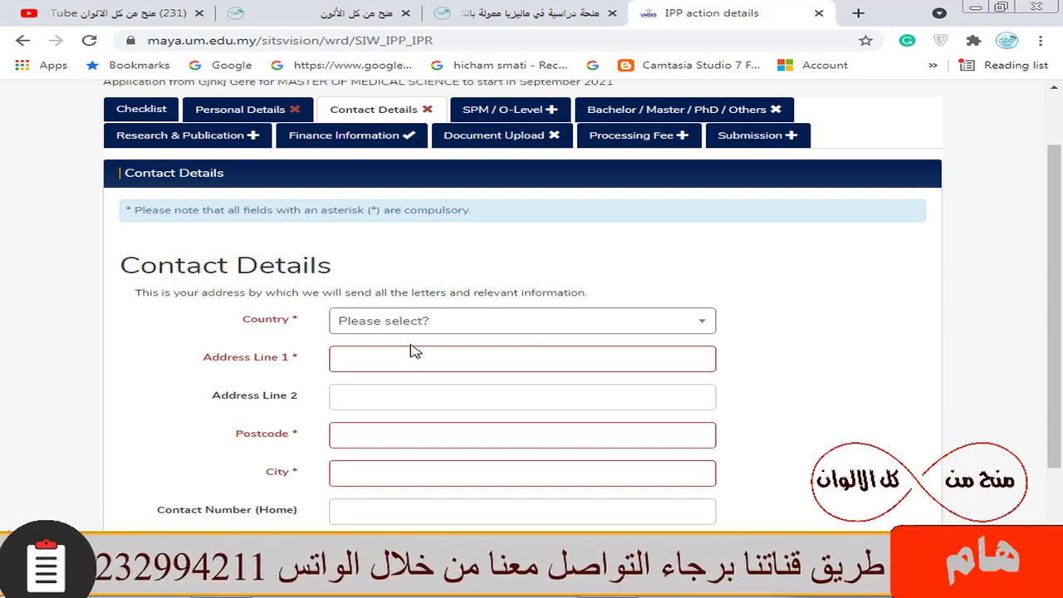
scroll(413, 349, "down", 2)
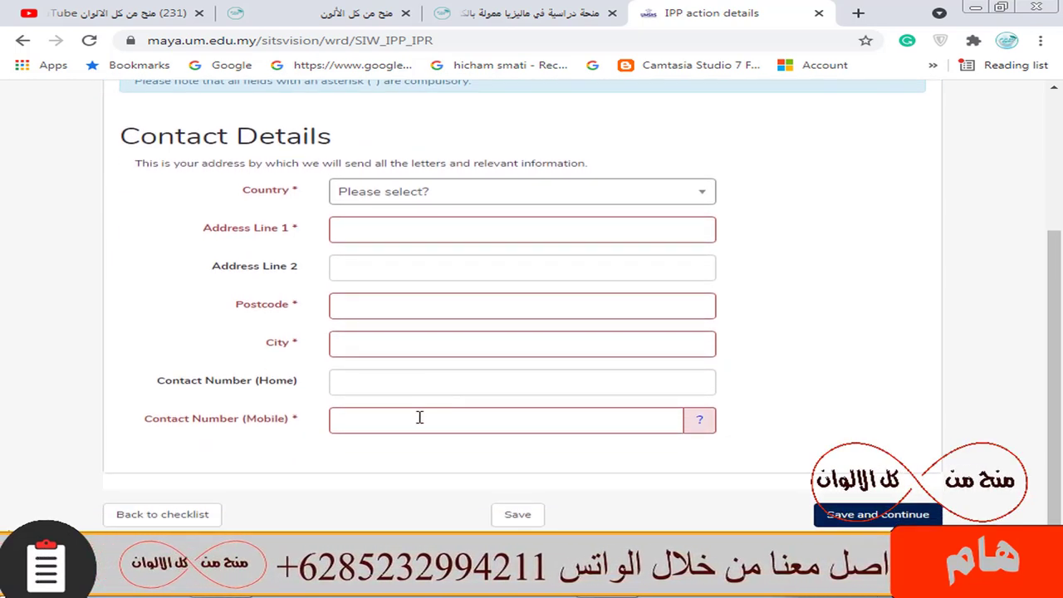
scroll(421, 418, "up", 3)
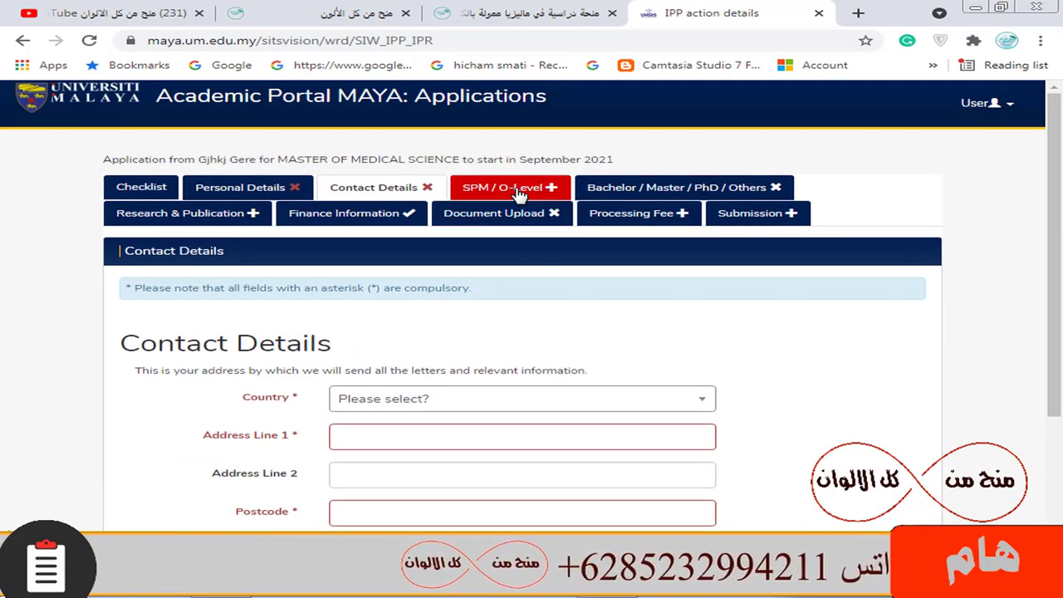
left_click(523, 189)
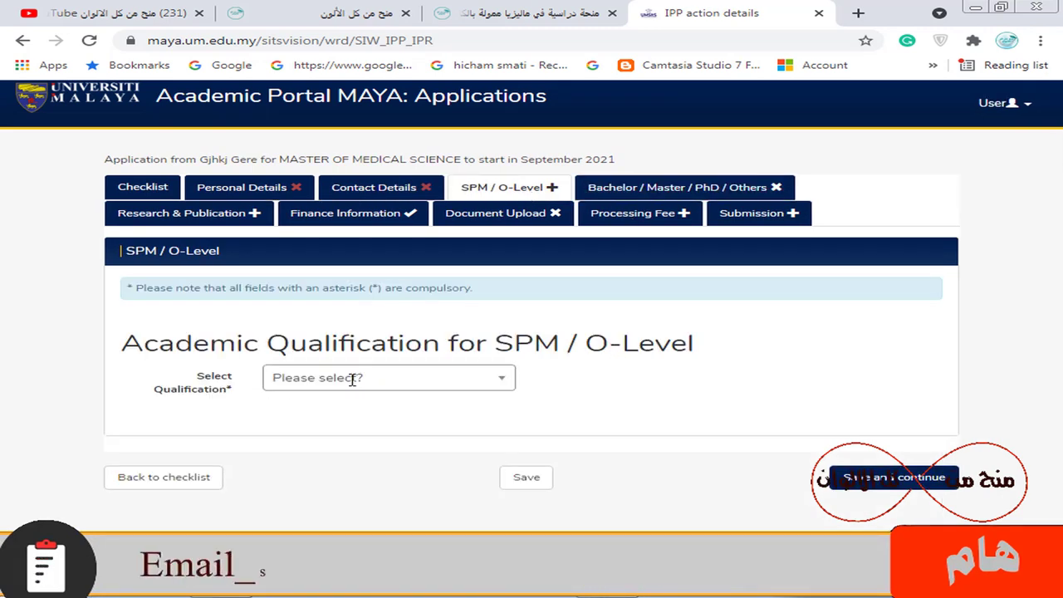
Step: Set the SPM / O-Level qualification to NOT APPLICABLE and save it
left_click(397, 382)
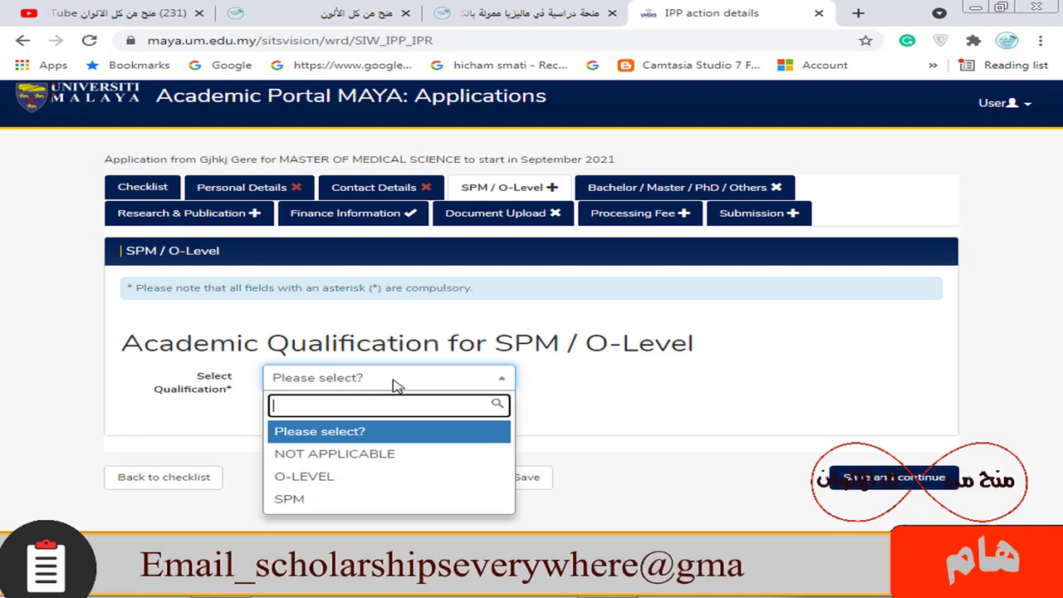
left_click(414, 462)
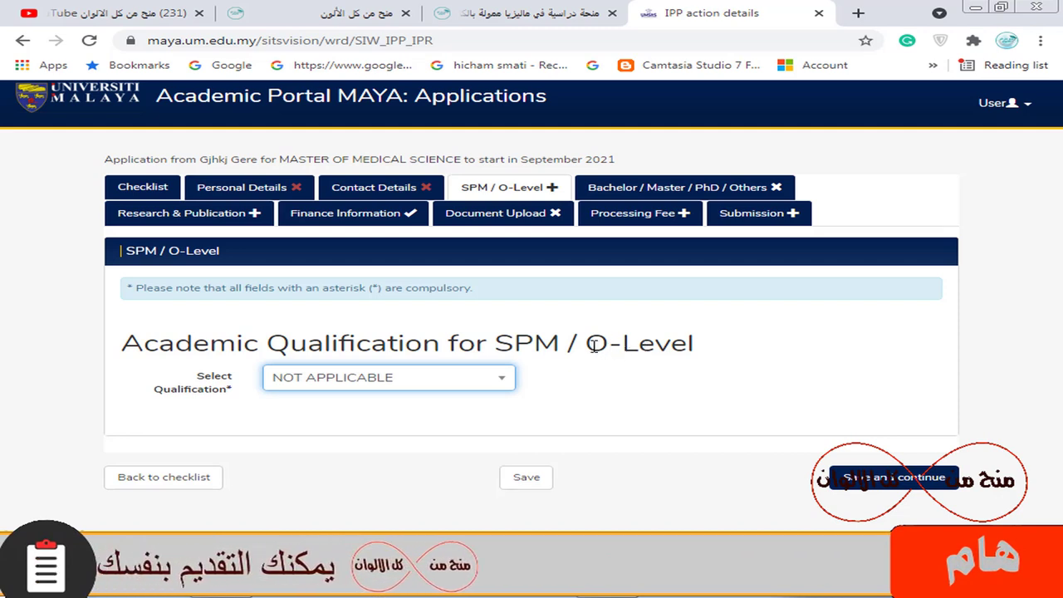
left_click_drag(595, 347, 723, 351)
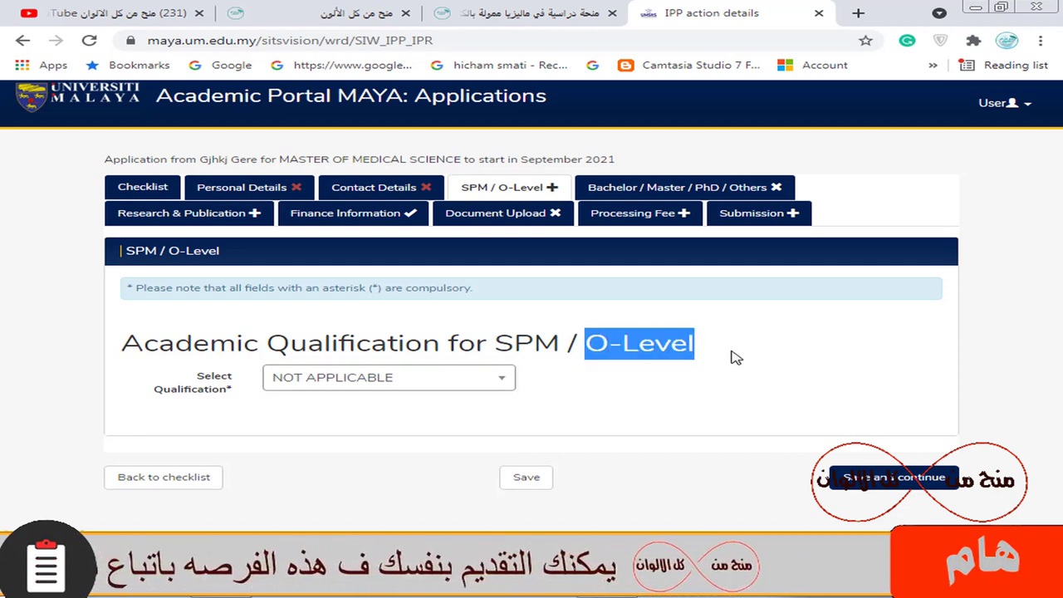
left_click(681, 345)
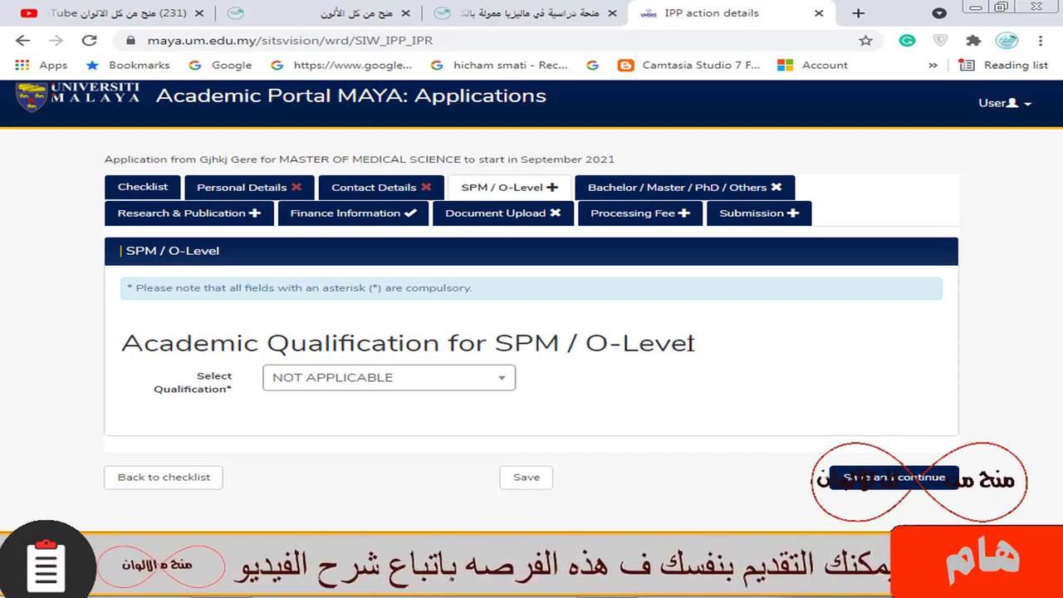
left_click_drag(696, 343, 584, 339)
left_click_drag(503, 343, 770, 355)
left_click(651, 355)
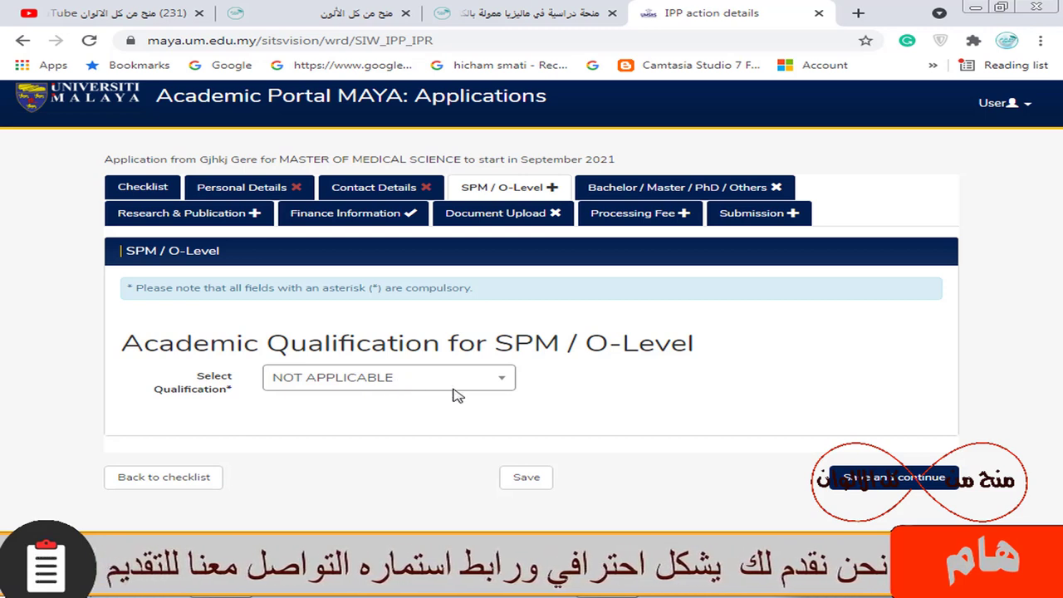
left_click(901, 485)
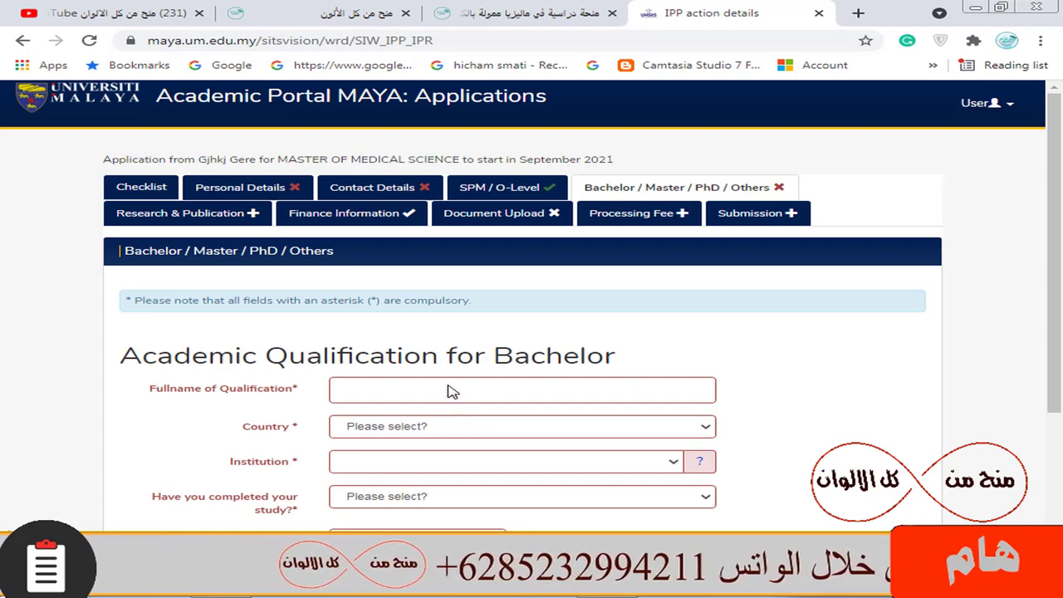
scroll(449, 397, "down", 2)
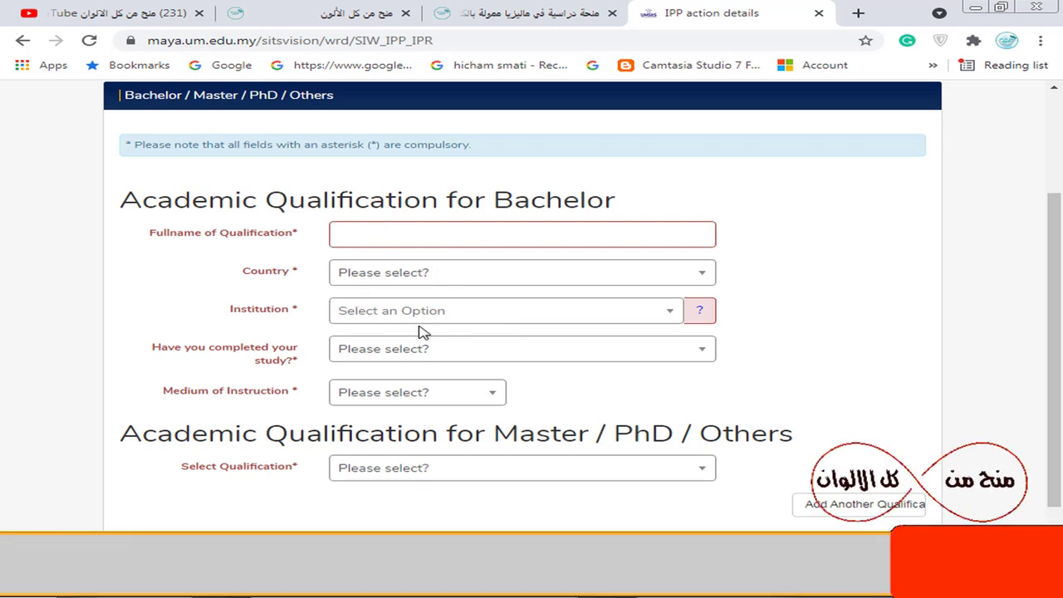
scroll(448, 398, "down", 1)
scroll(463, 402, "up", 3)
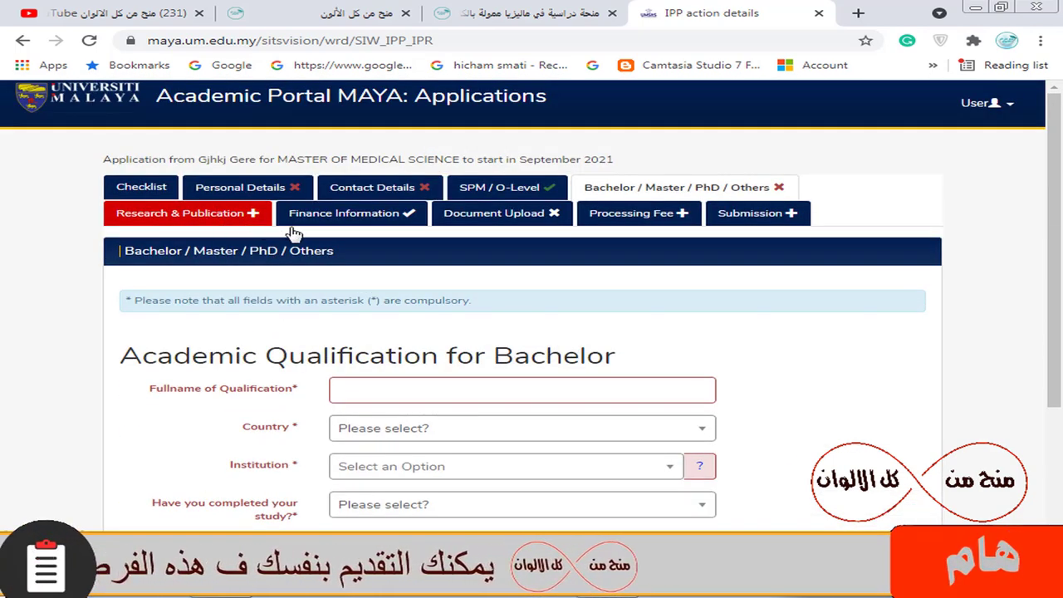
left_click(253, 218)
scroll(499, 335, "down", 1)
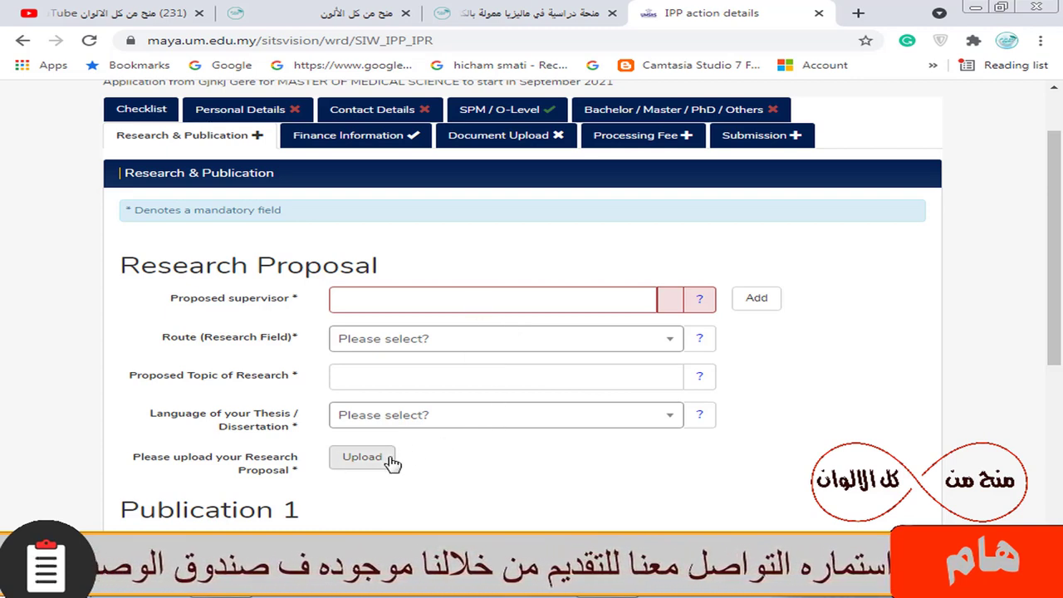
scroll(432, 325, "down", 1)
scroll(511, 249, "down", 2)
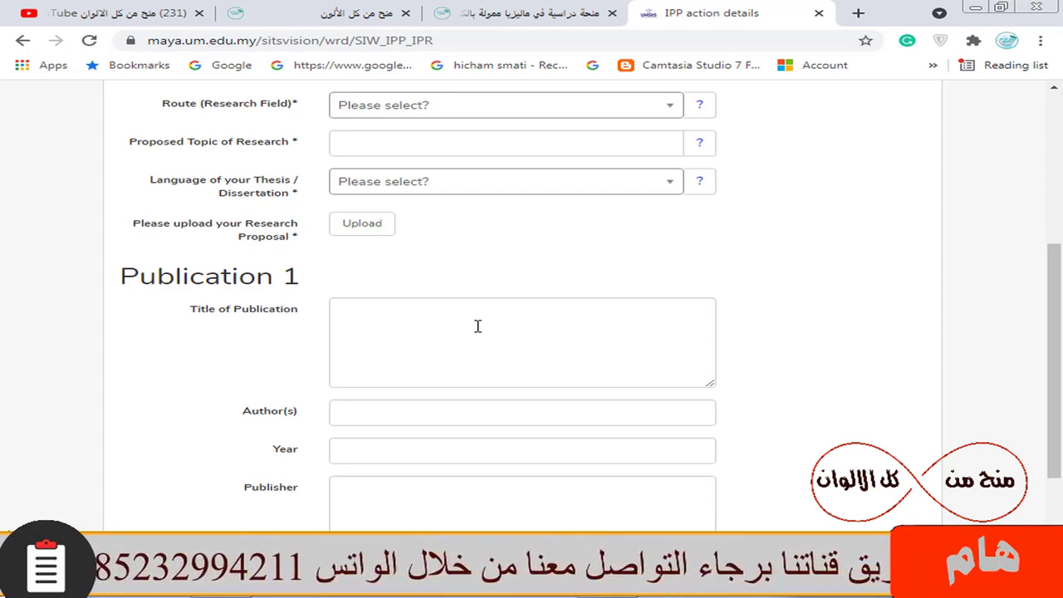
scroll(400, 227, "up", 2)
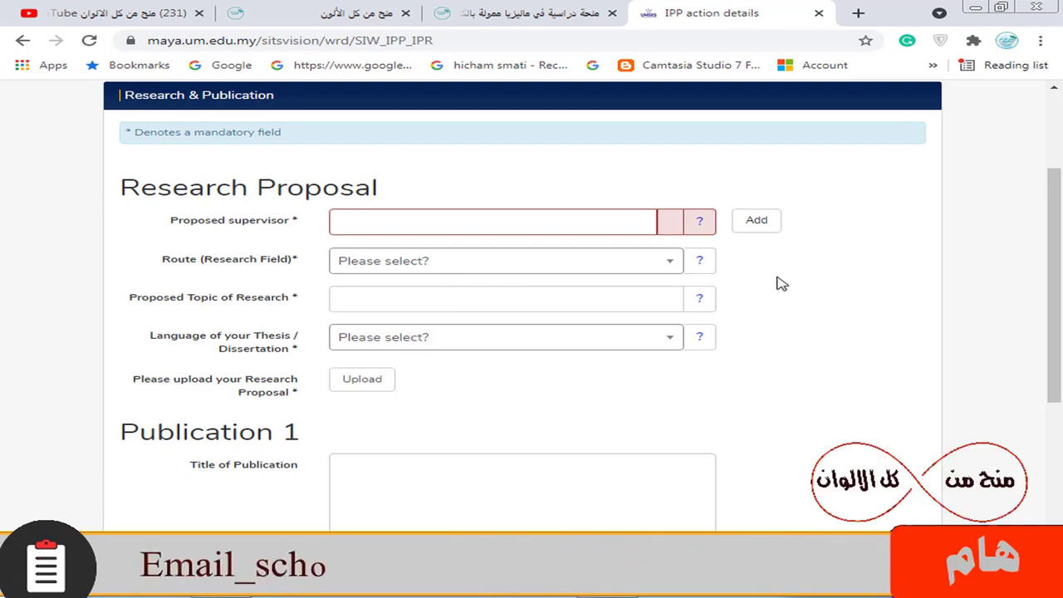
scroll(781, 284, "up", 2)
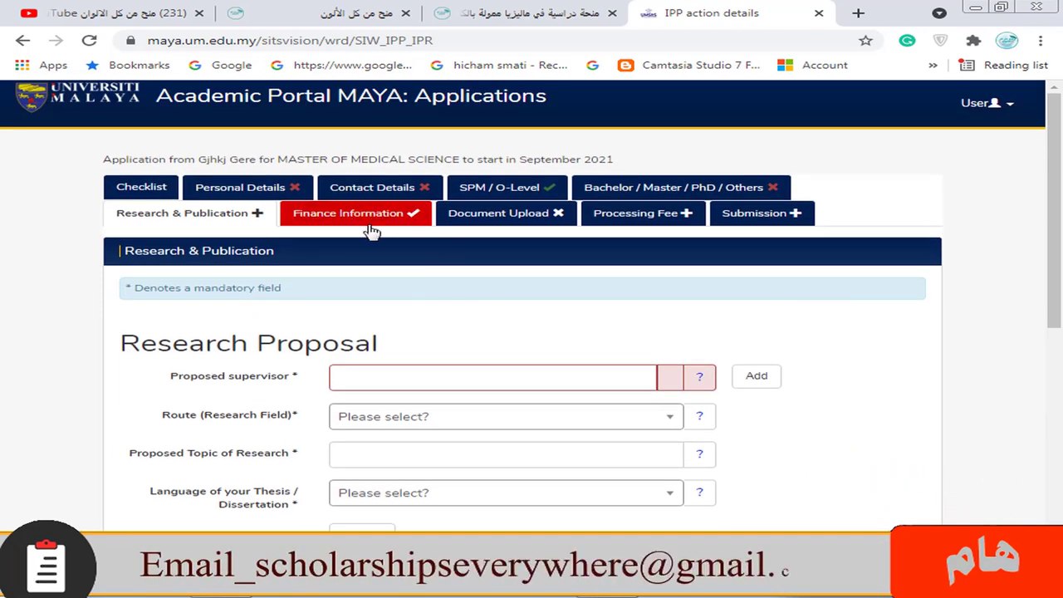
left_click(370, 222)
Step: View the Finance Information section with financial assistance answered No
scroll(536, 322, "down", 1)
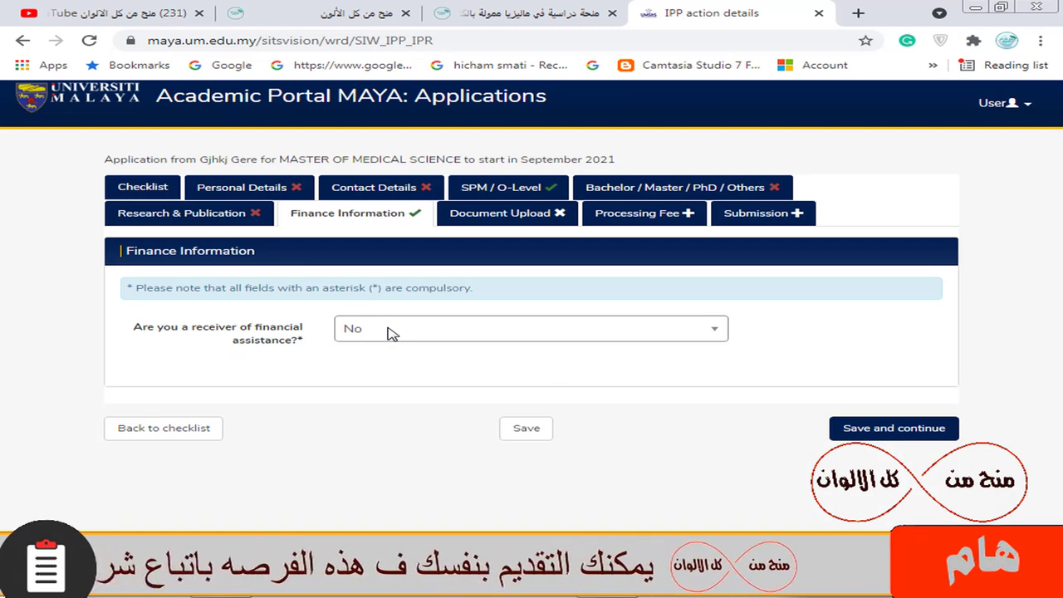
Step: Review Document Upload items (a)–(i): passport photo, passport/NRIC, academic certificate and supporting documents
left_click(515, 215)
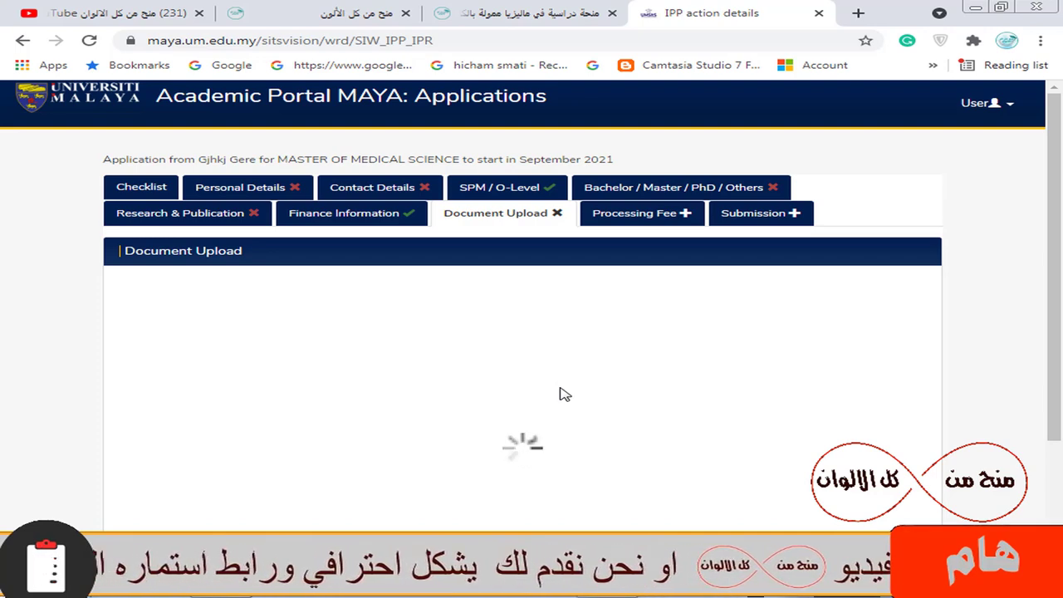
scroll(553, 391, "down", 2)
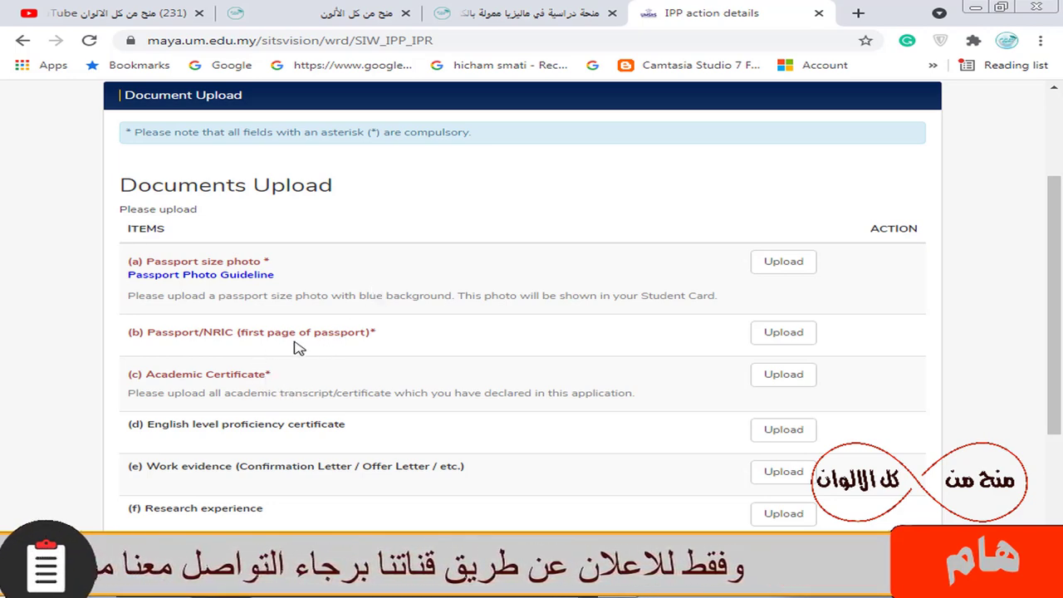
scroll(283, 361, "down", 2)
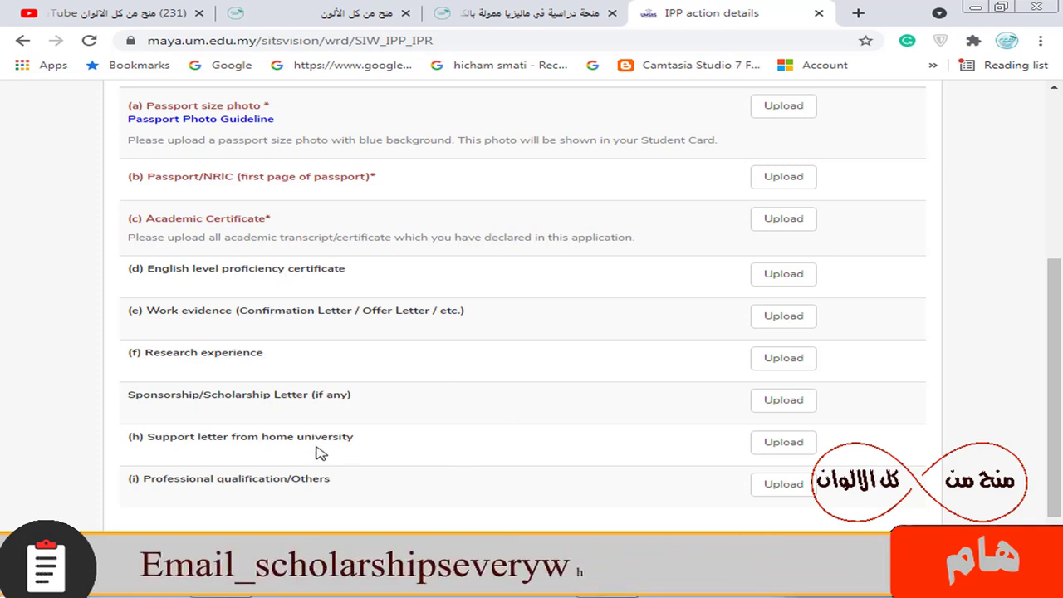
scroll(529, 412, "down", 1)
scroll(527, 412, "up", 4)
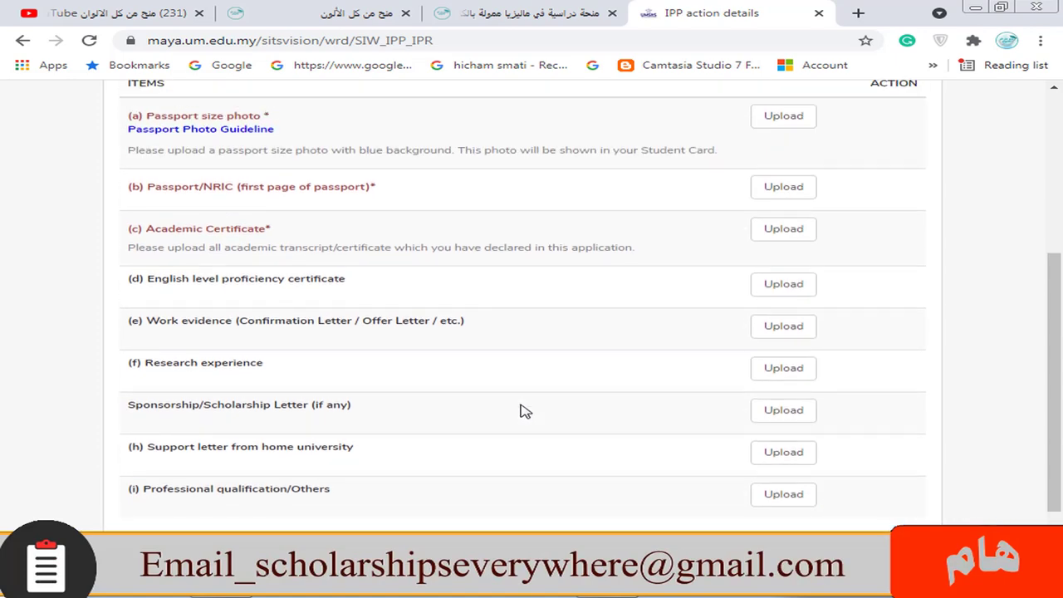
scroll(216, 340, "down", 1)
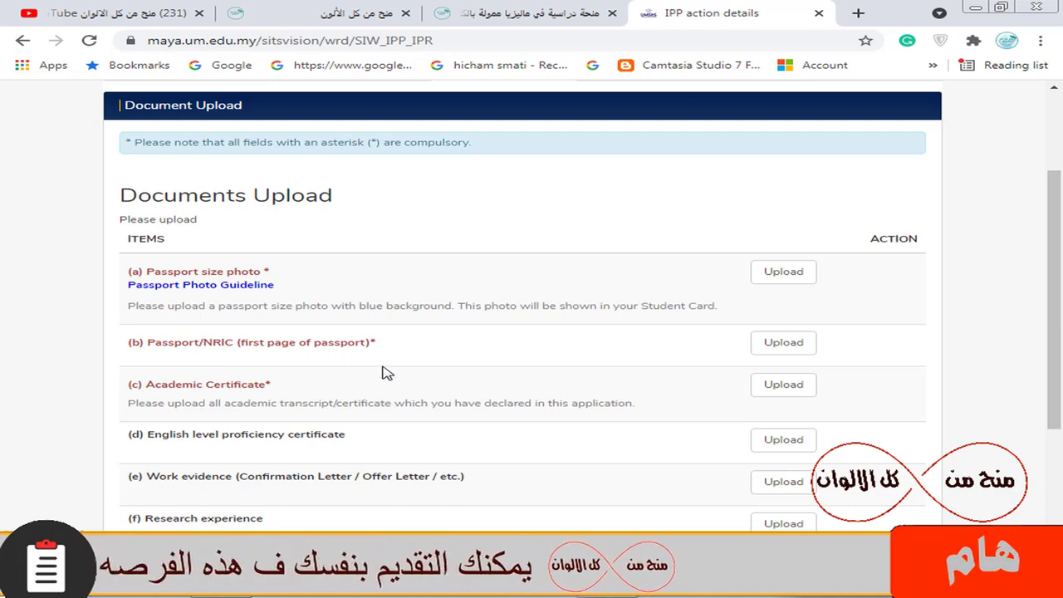
scroll(371, 373, "up", 2)
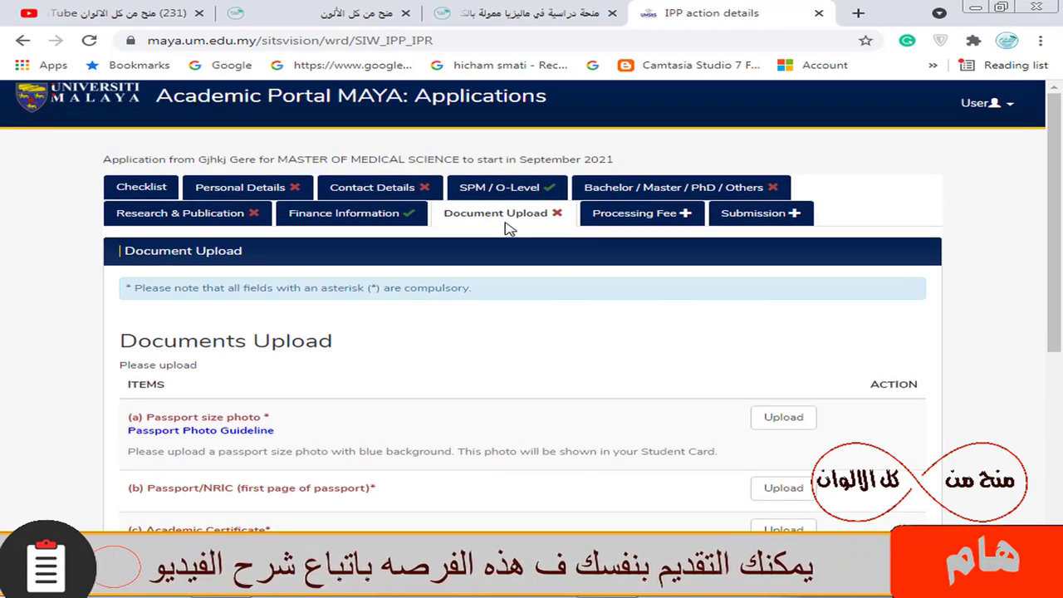
Step: Show the RM 50.00 processing fee for 2021 Semester 1 Research Program, awaiting payment
left_click(683, 214)
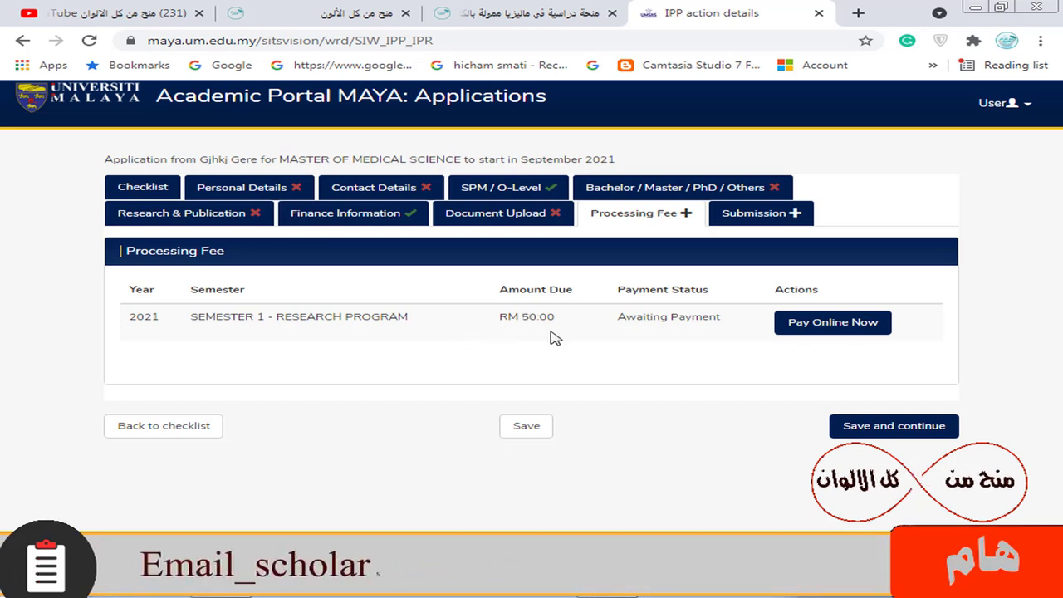
left_click_drag(528, 317, 556, 317)
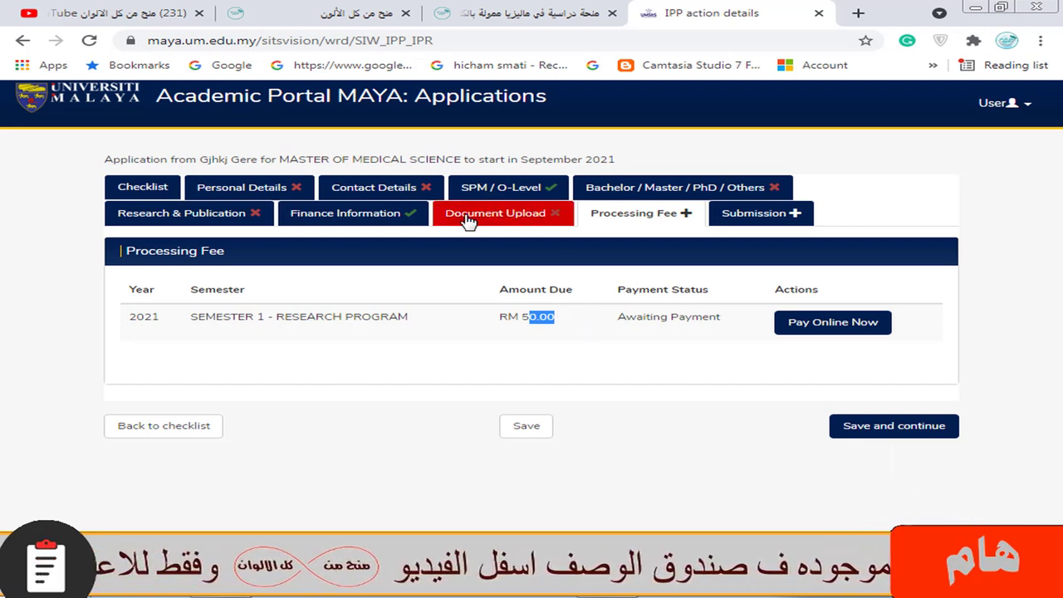
Step: Open Submission and look over the Declaration Yes/No questions and the agreement statement
left_click(770, 214)
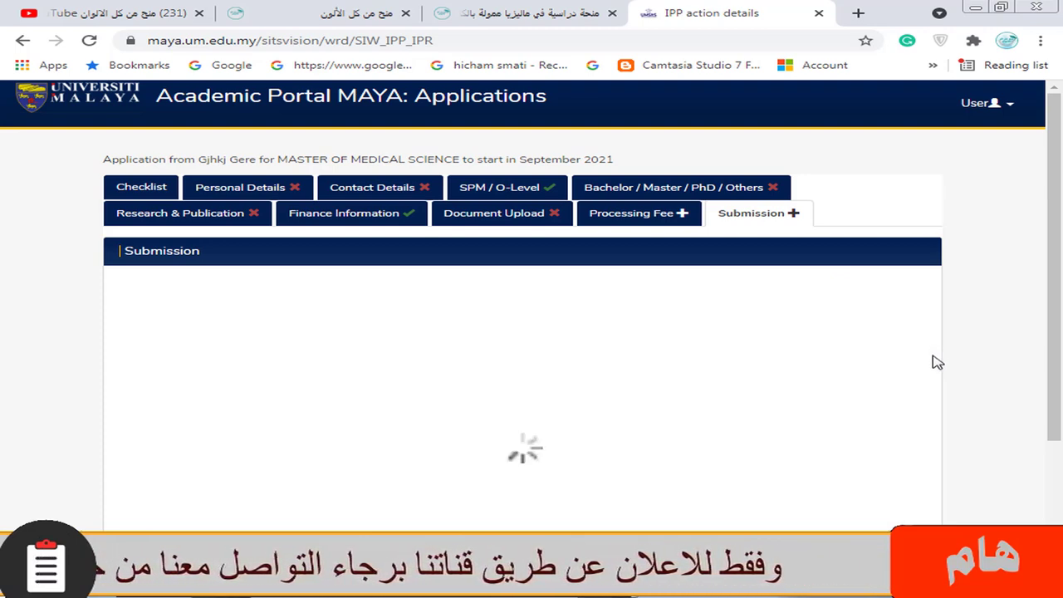
scroll(543, 316, "down", 3)
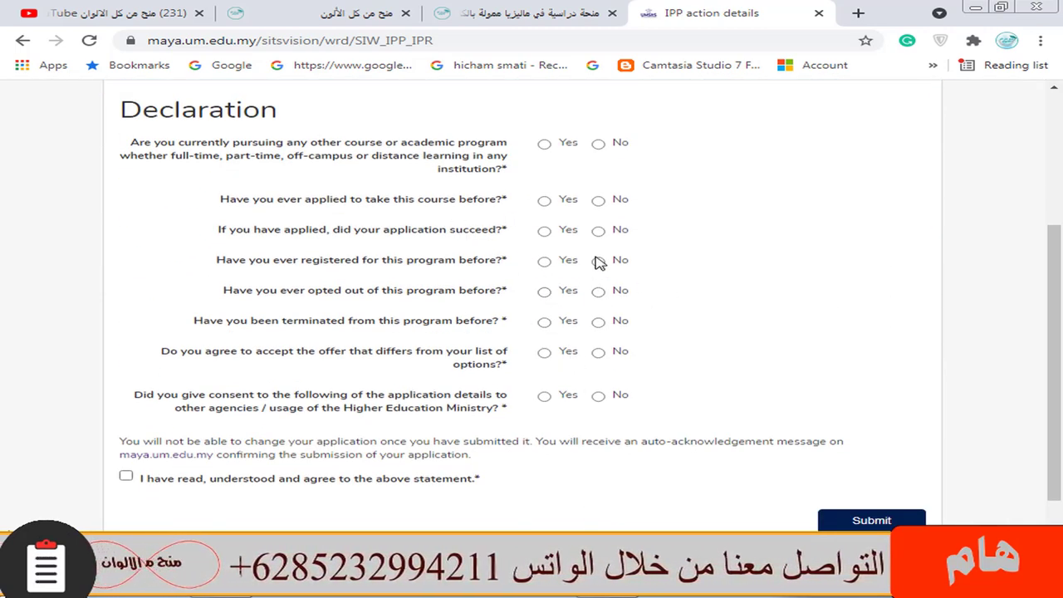
scroll(606, 273, "down", 2)
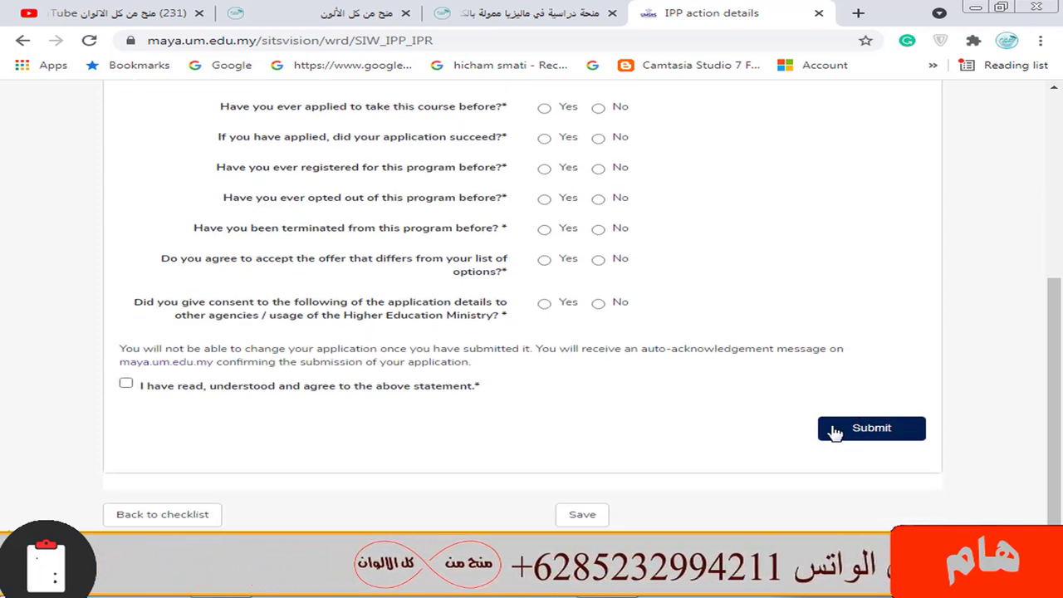
scroll(789, 166, "up", 4)
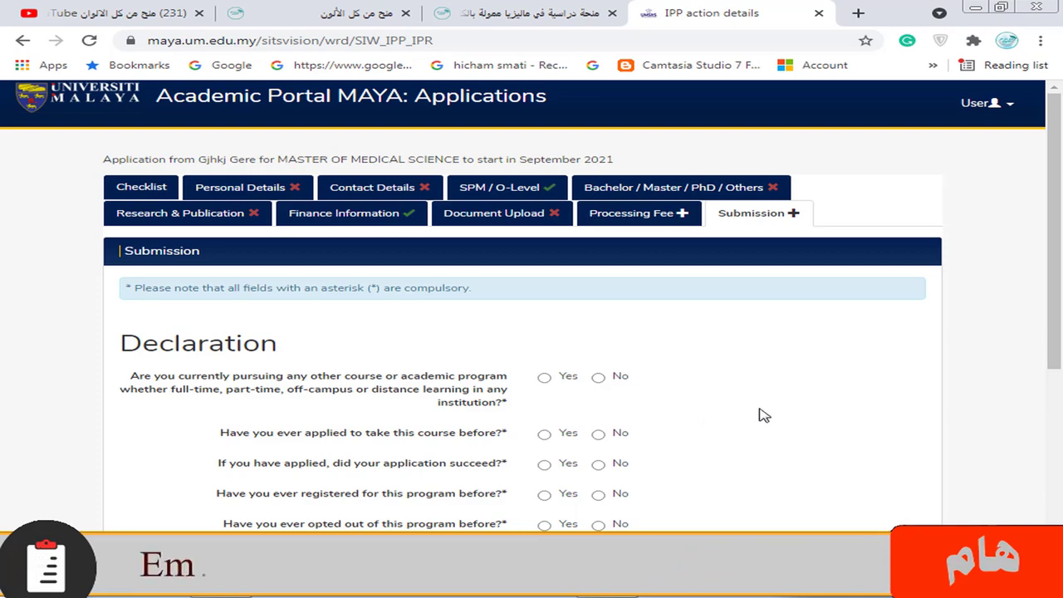
Step: Return to the Malaysia scholarship article's application section with the 31 August 2021 deadline
left_click(537, 8)
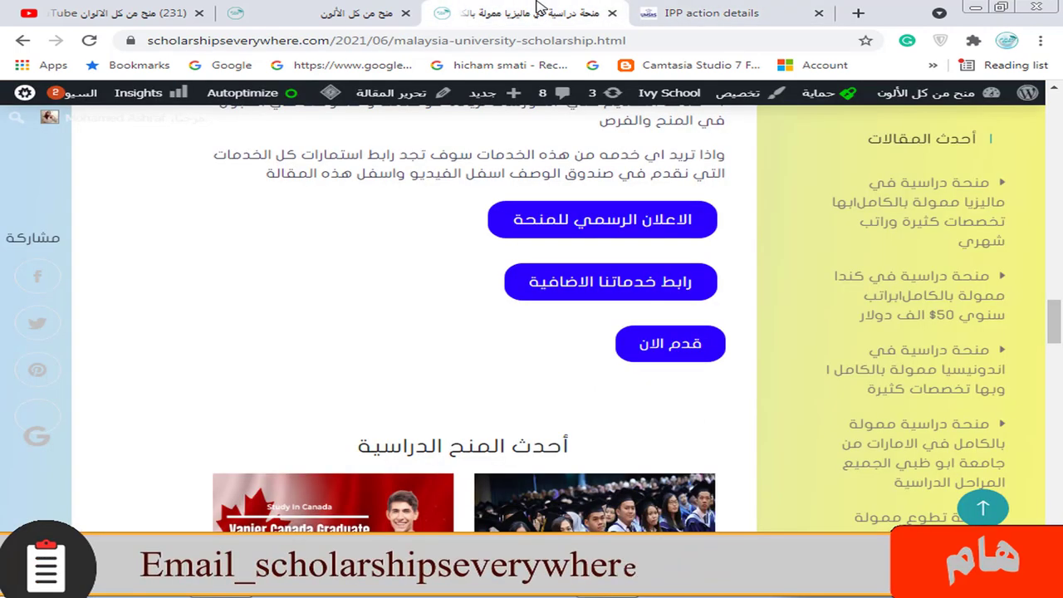
scroll(667, 244, "up", 5)
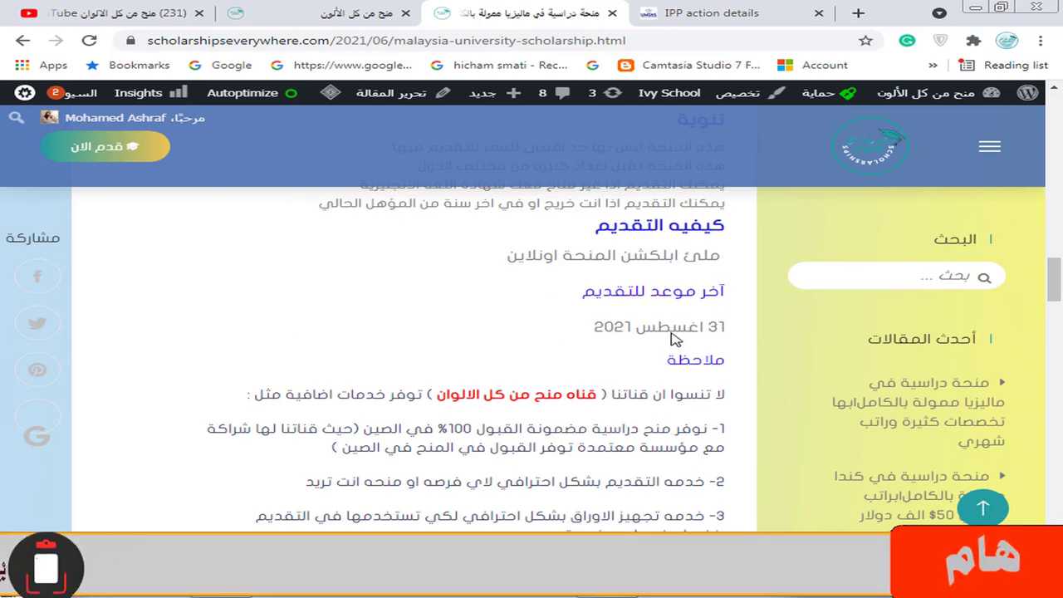
scroll(682, 340, "up", 1)
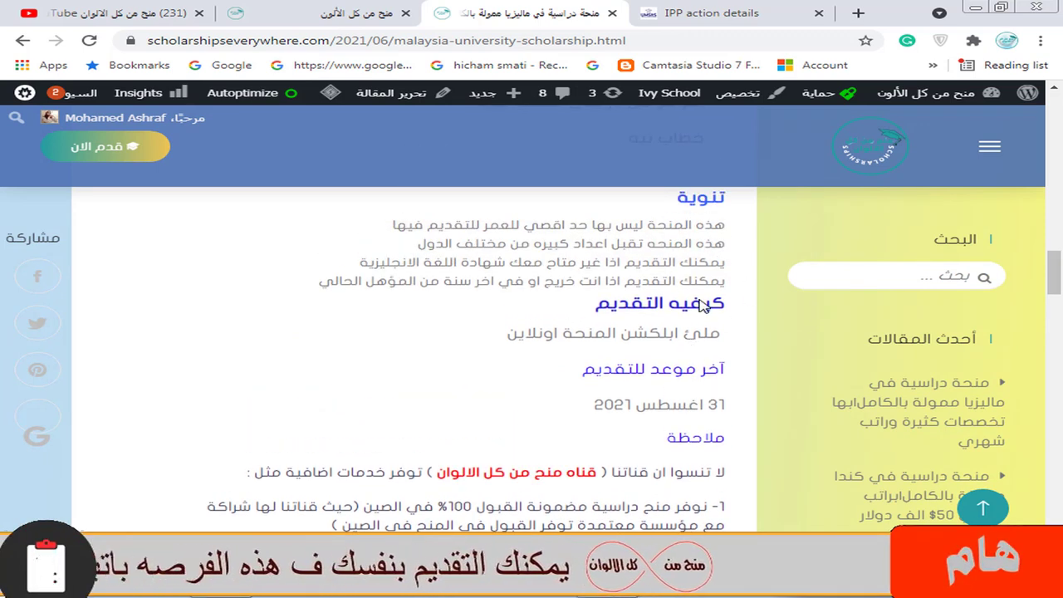
scroll(700, 306, "down", 3)
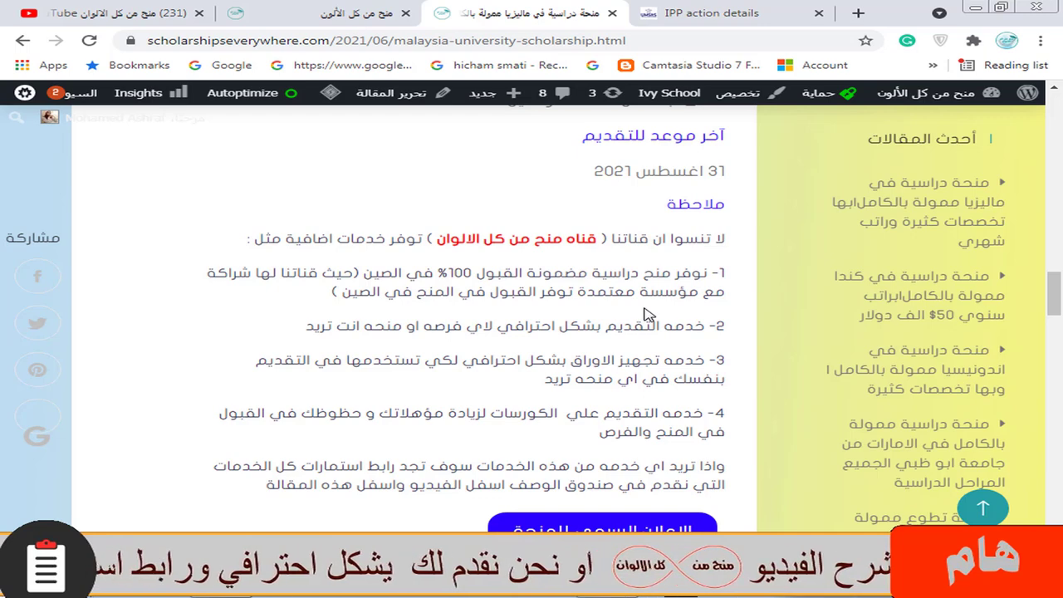
scroll(649, 314, "down", 1)
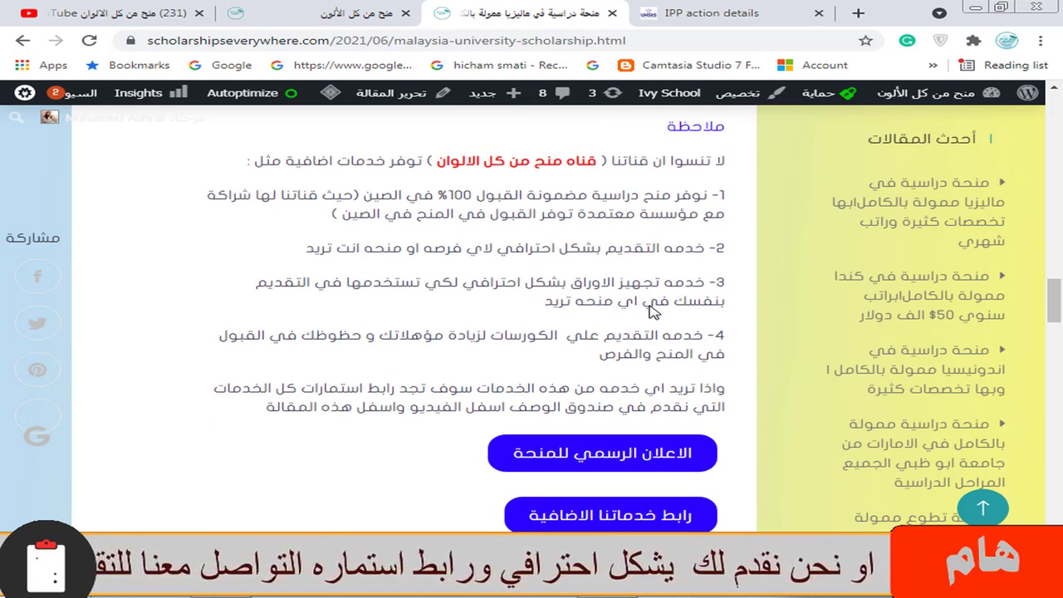